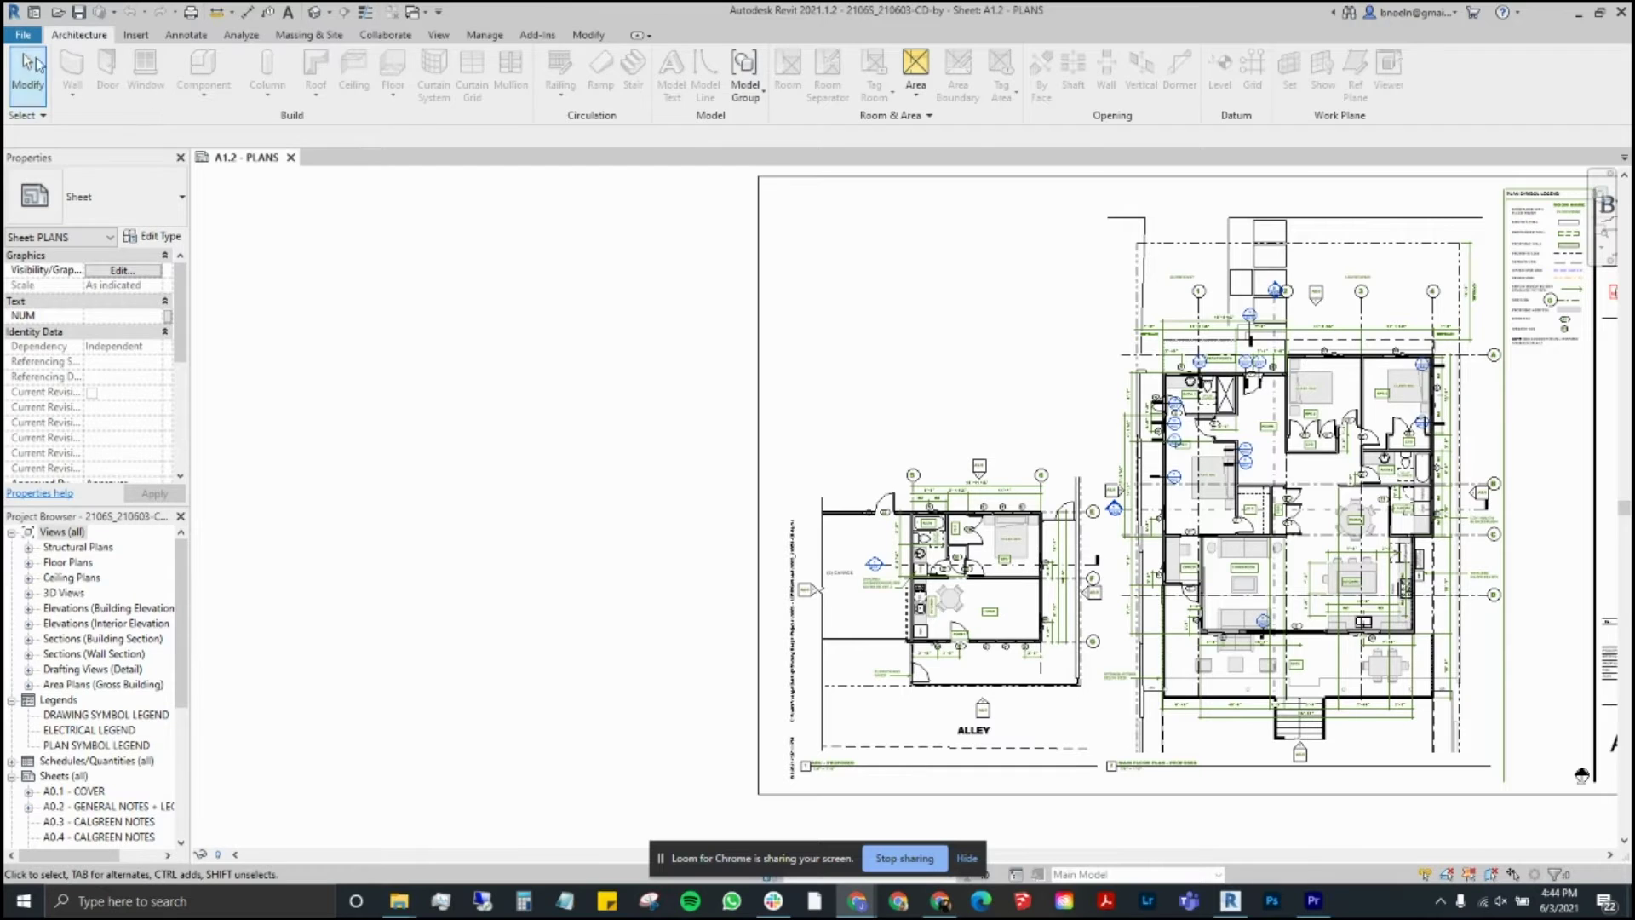
Print sheet A1.2 PLANS with the Adobe PDF printer, saving the file as 'example'
{"action": "left_click", "coordinate": [23, 36]}
{"action": "left_click", "coordinate": [23, 35]}
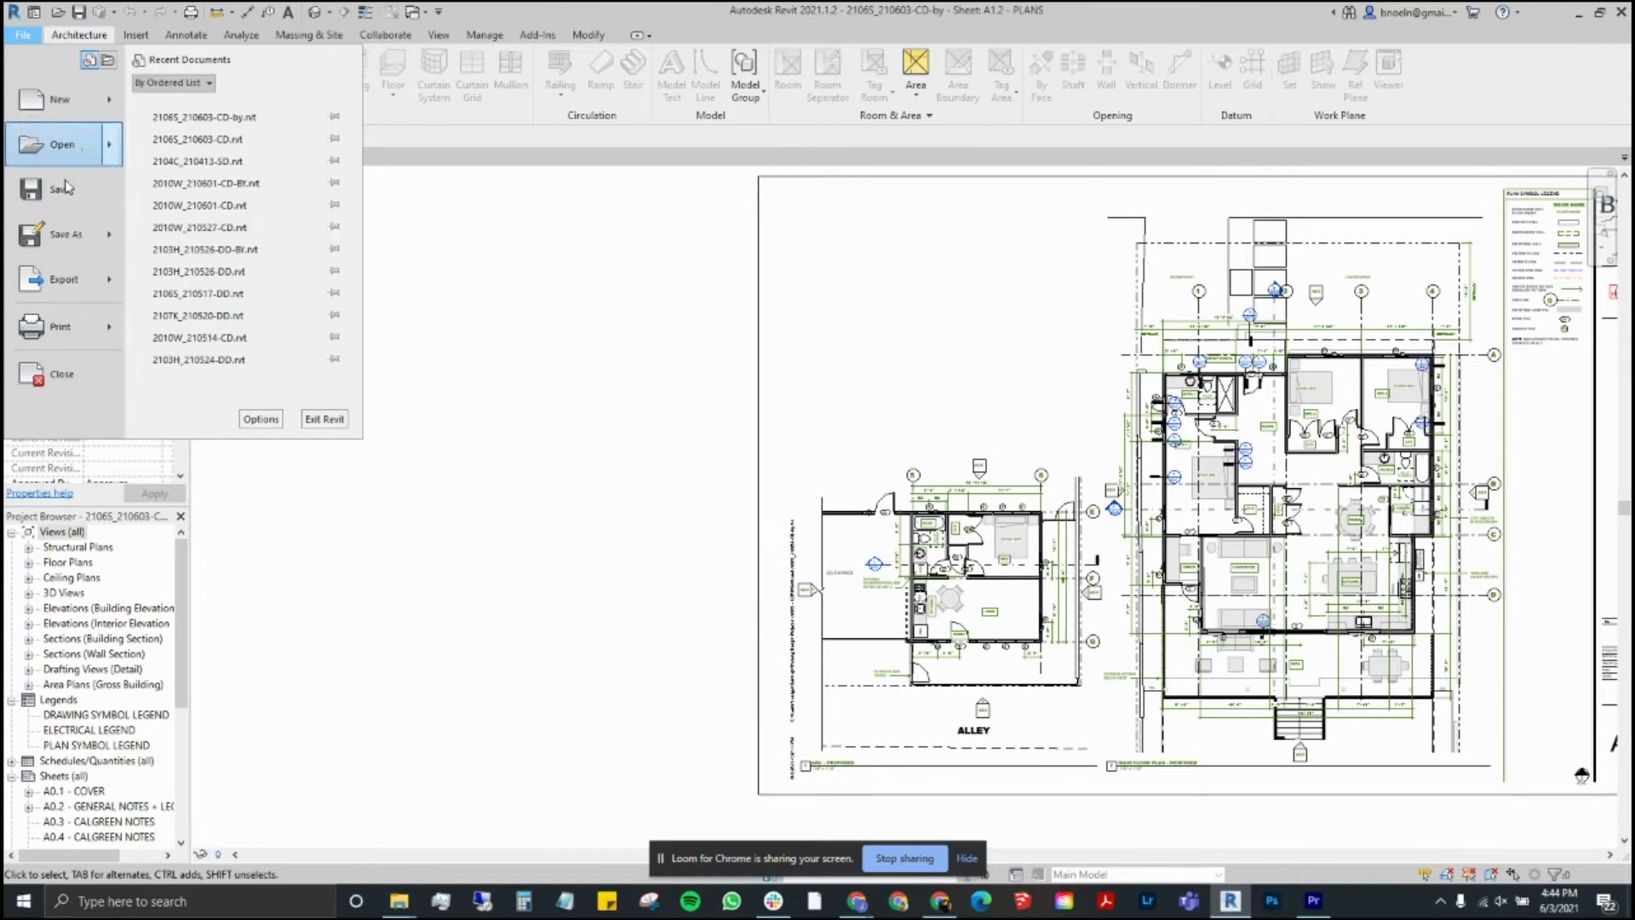
{"action": "left_click", "coordinate": [66, 332]}
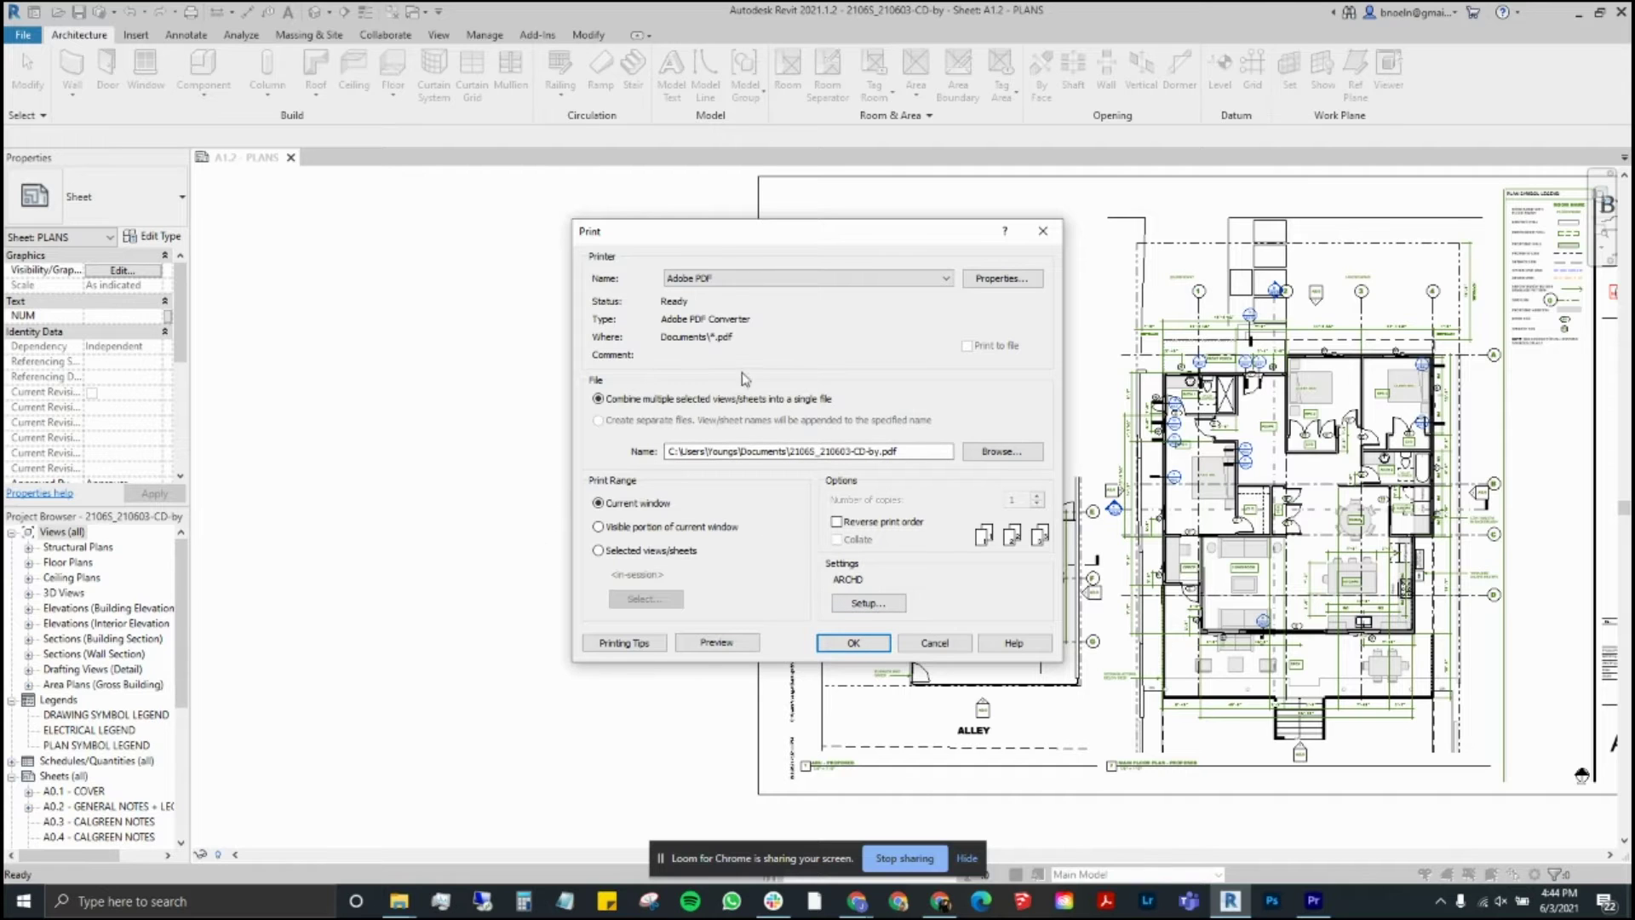
{"action": "left_click", "coordinate": [854, 643]}
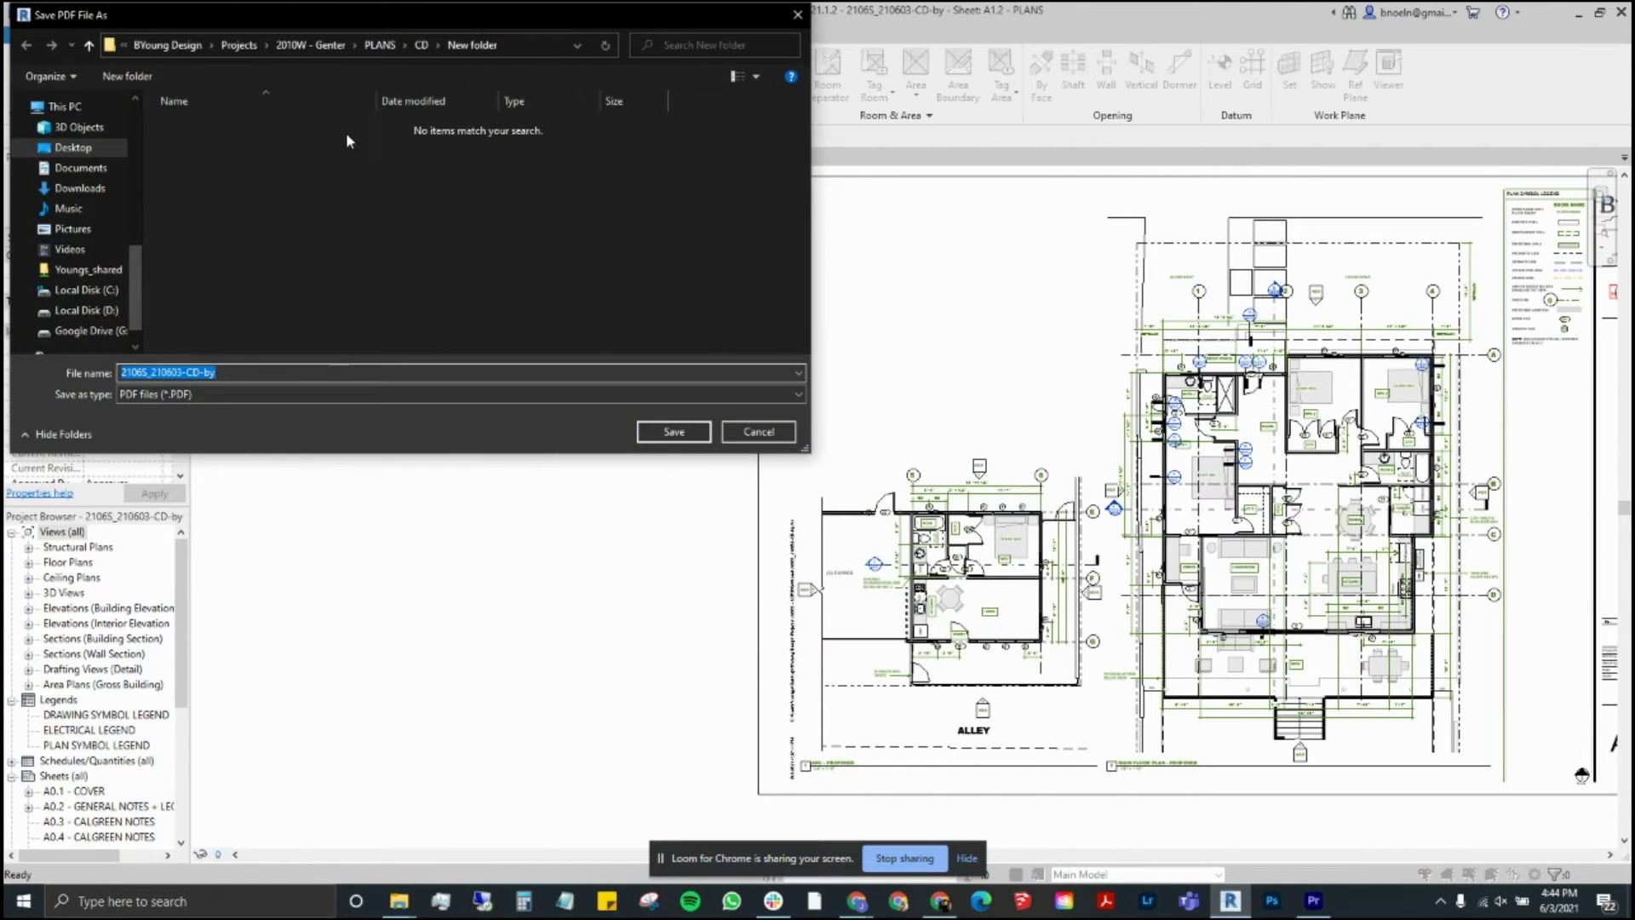
{"action": "type", "text": "example"}
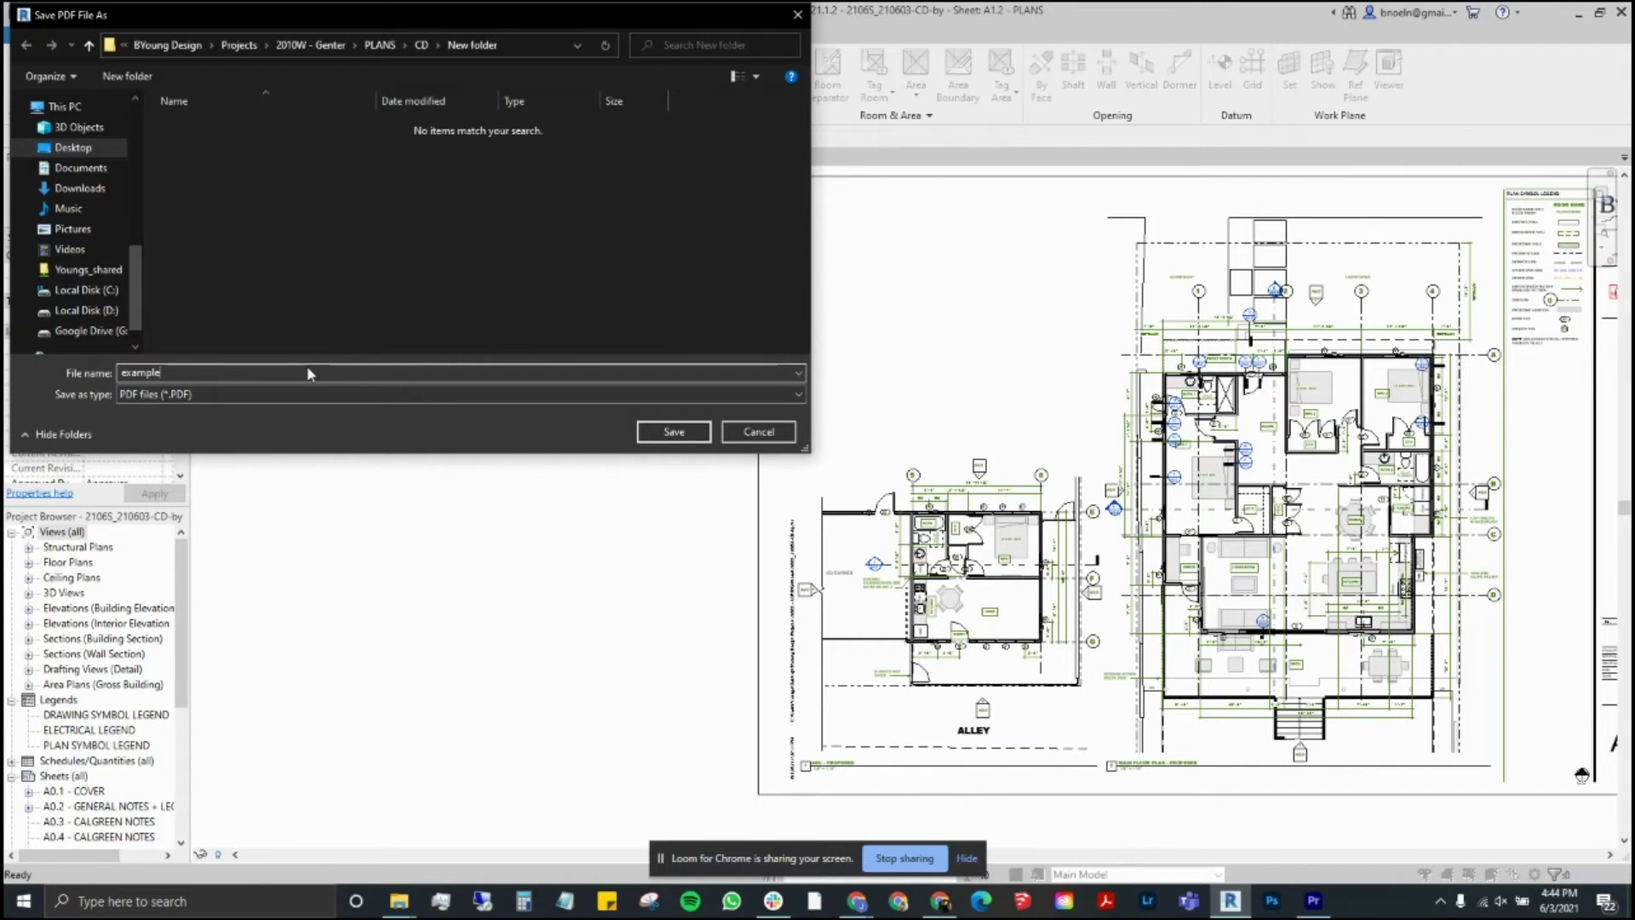
{"action": "left_click", "coordinate": [674, 432]}
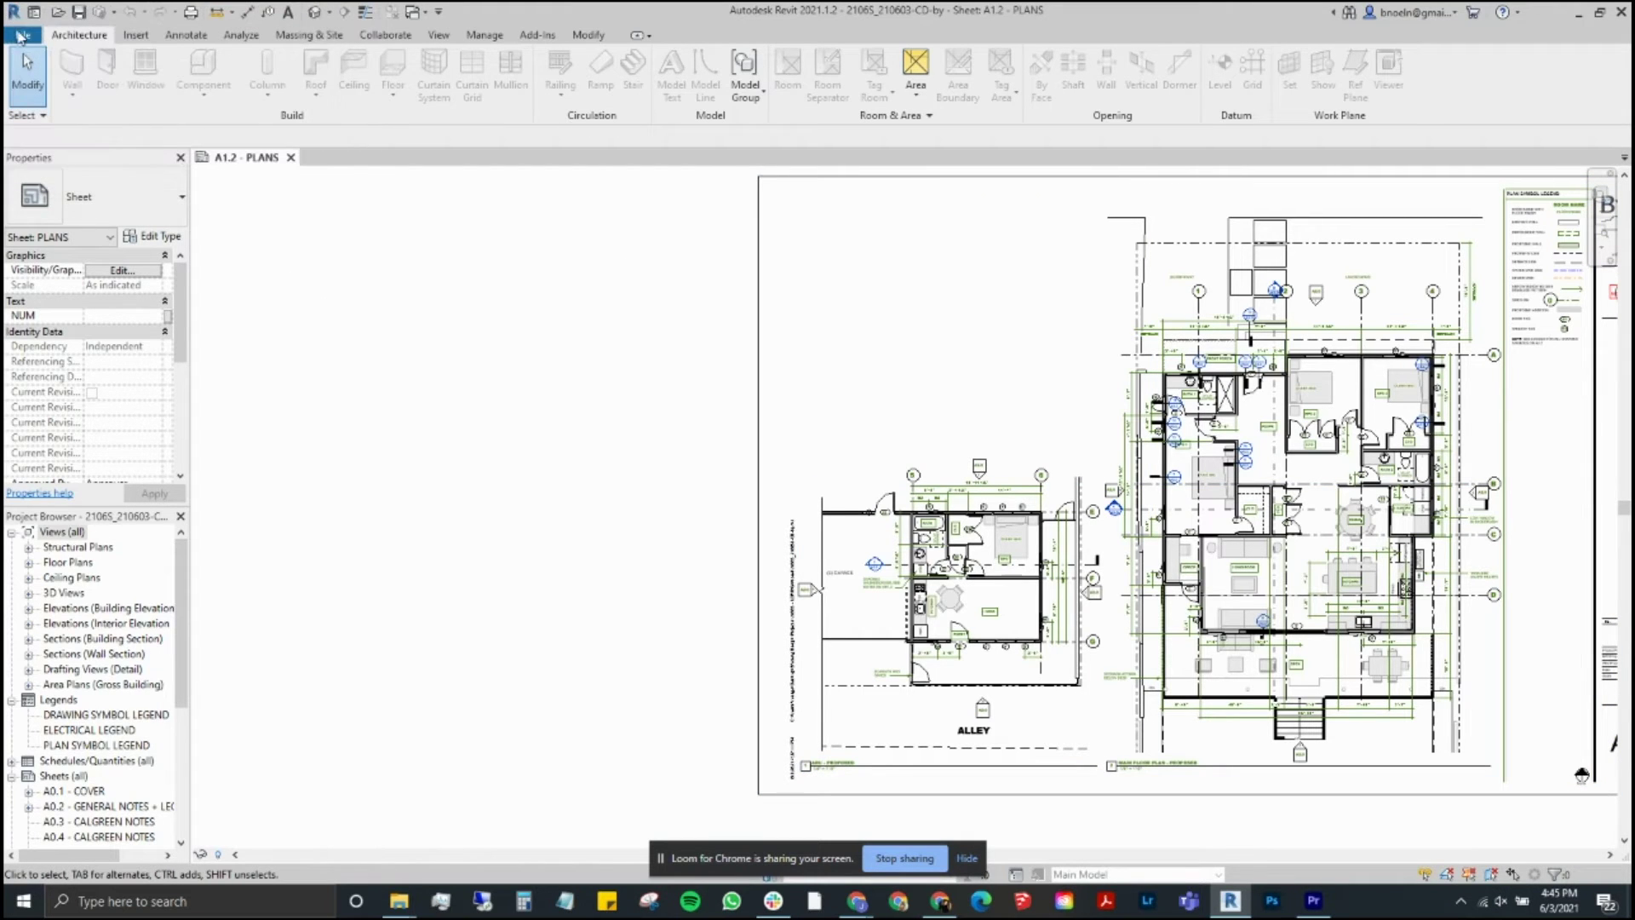
Reprint the sheet to Adobe PDF as 'example' in New folder and close the progress window
{"action": "left_click", "coordinate": [23, 35]}
{"action": "left_click", "coordinate": [66, 332]}
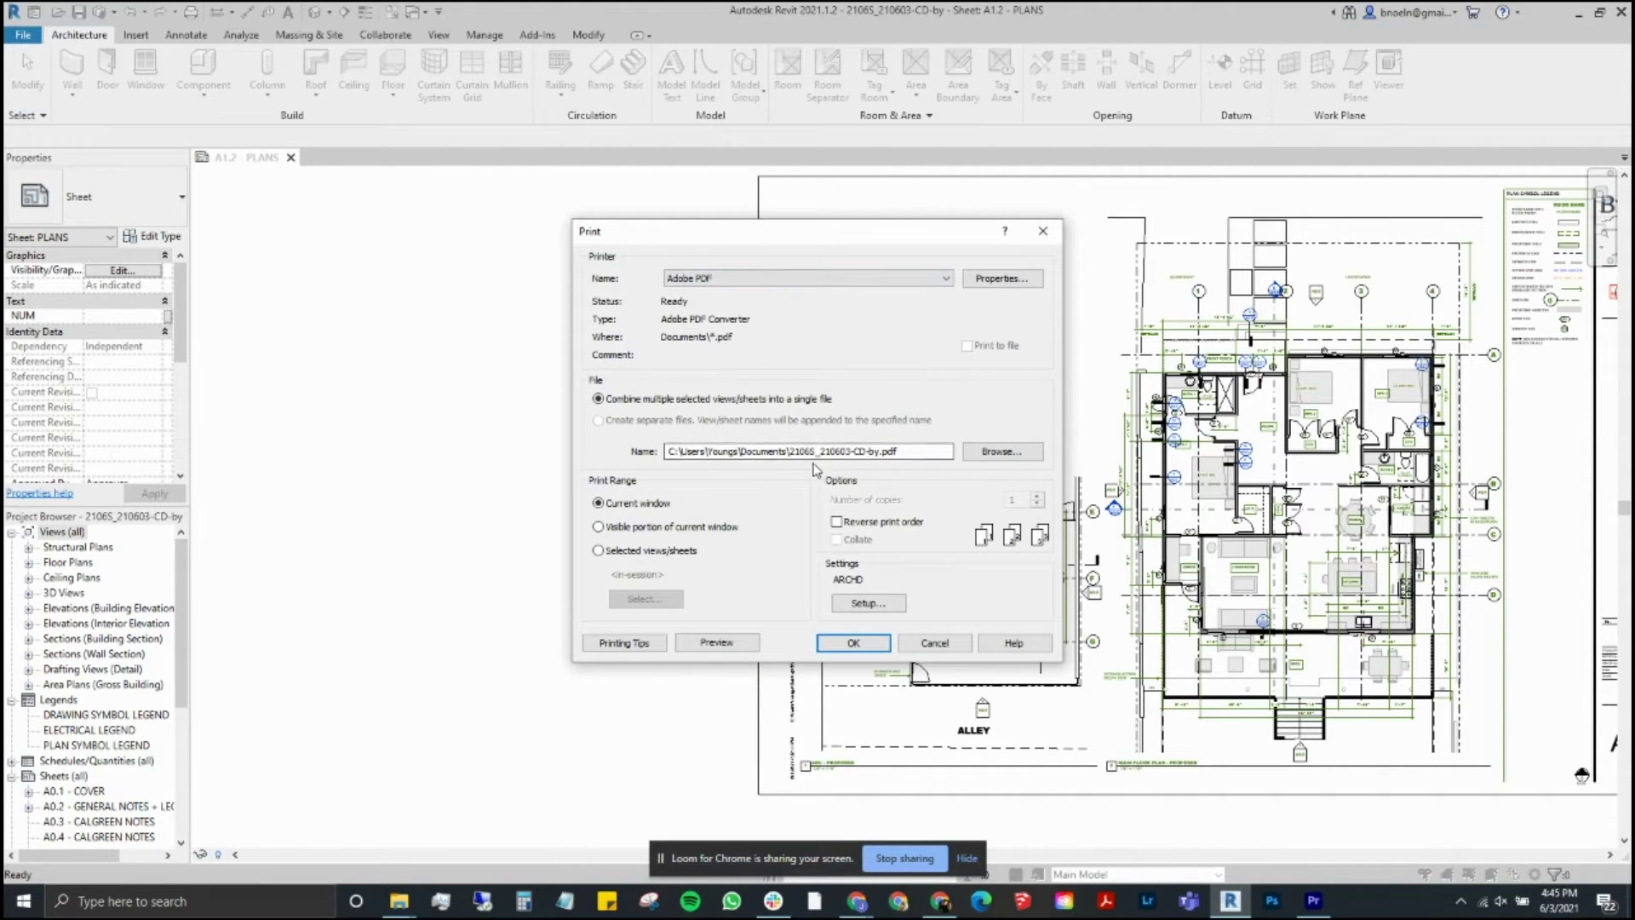
{"action": "left_click", "coordinate": [878, 647]}
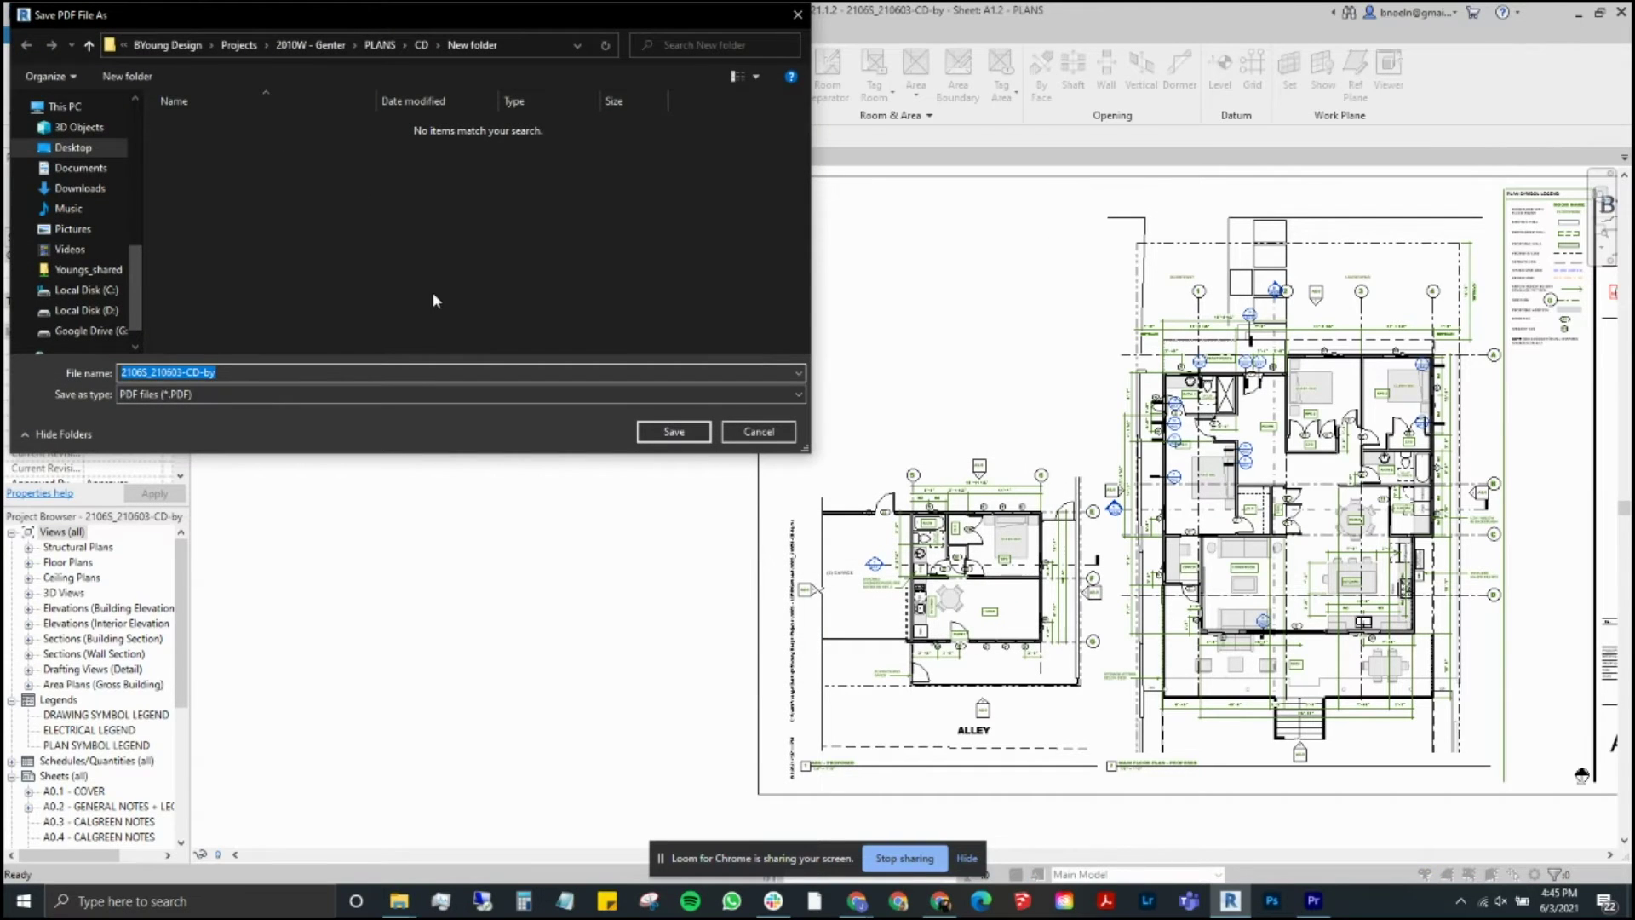
{"action": "type", "text": "example"}
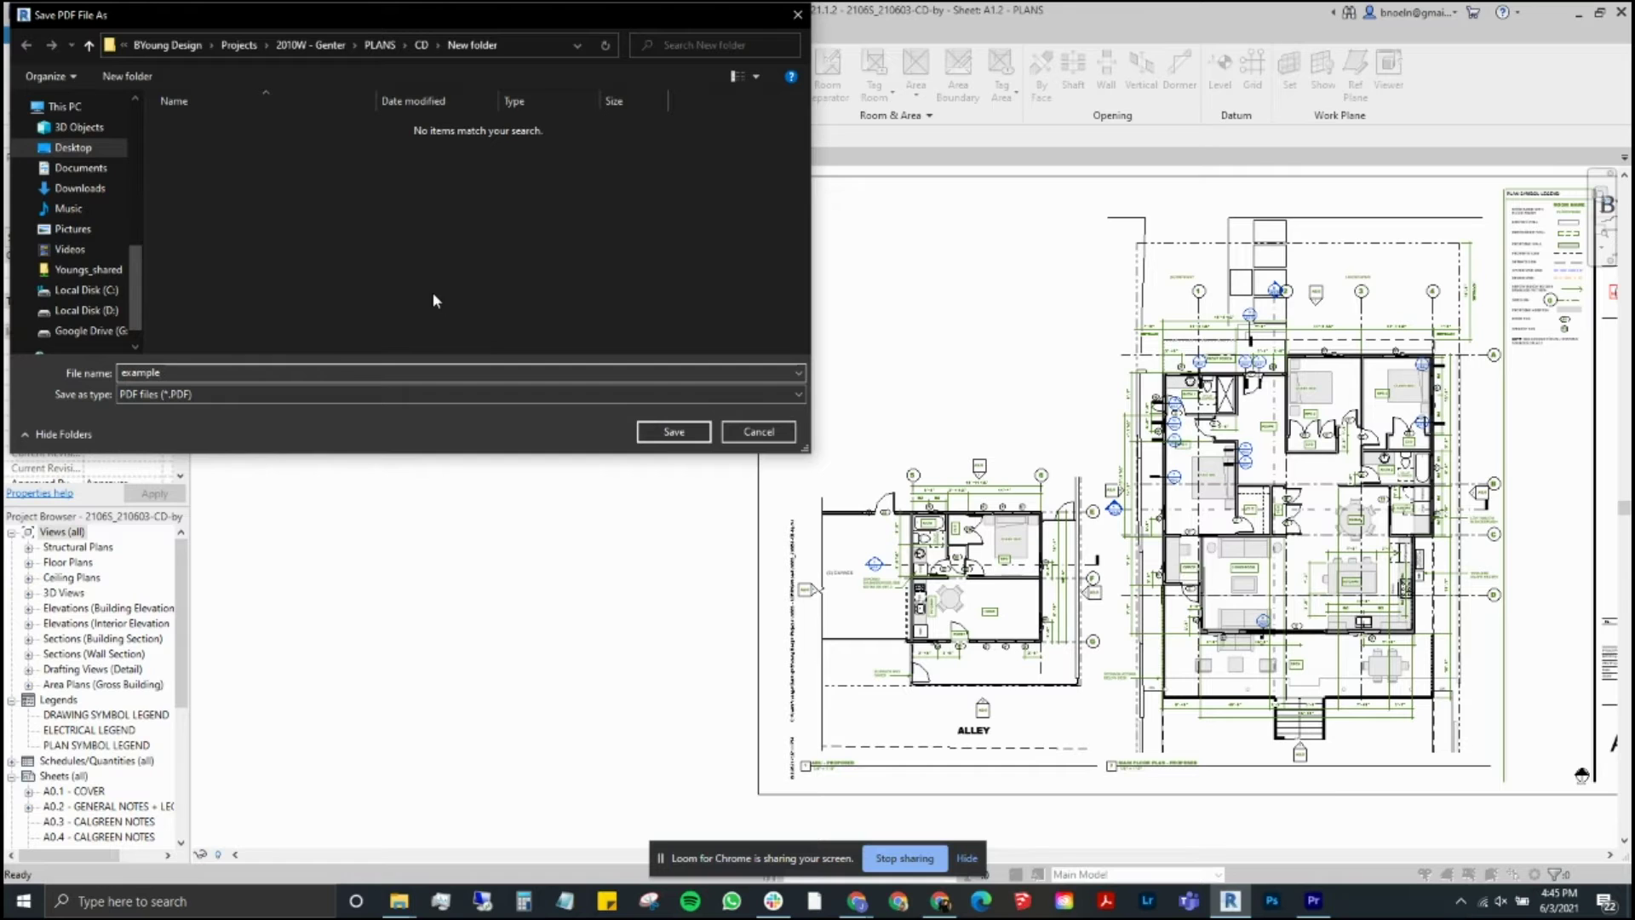
{"action": "left_click", "coordinate": [674, 432]}
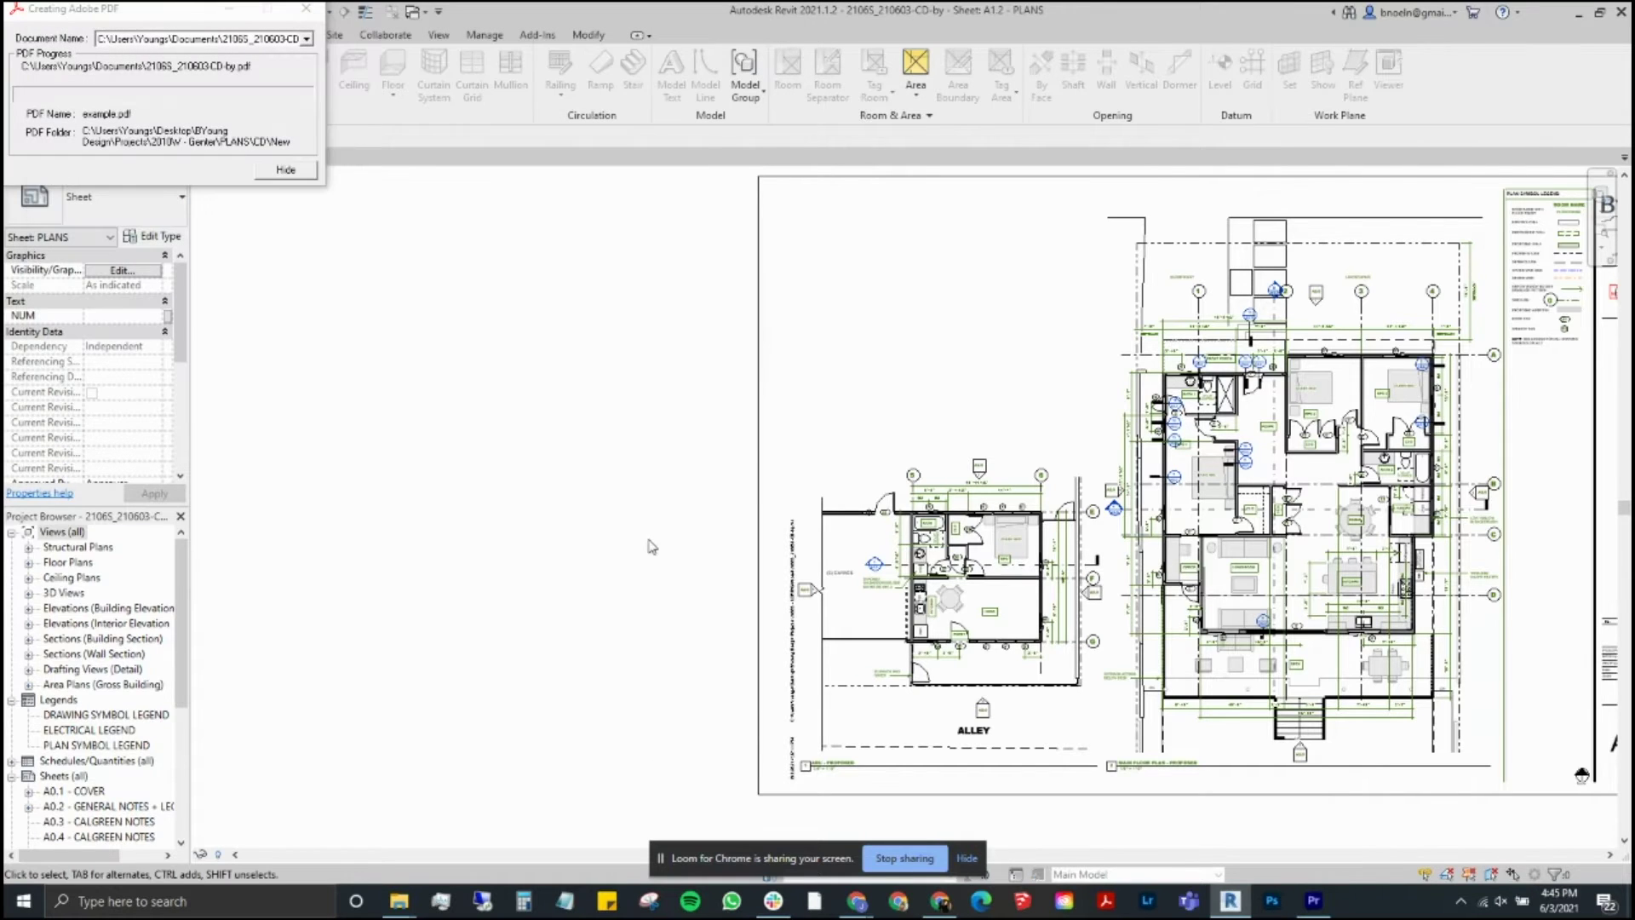
{"action": "left_click", "coordinate": [305, 12]}
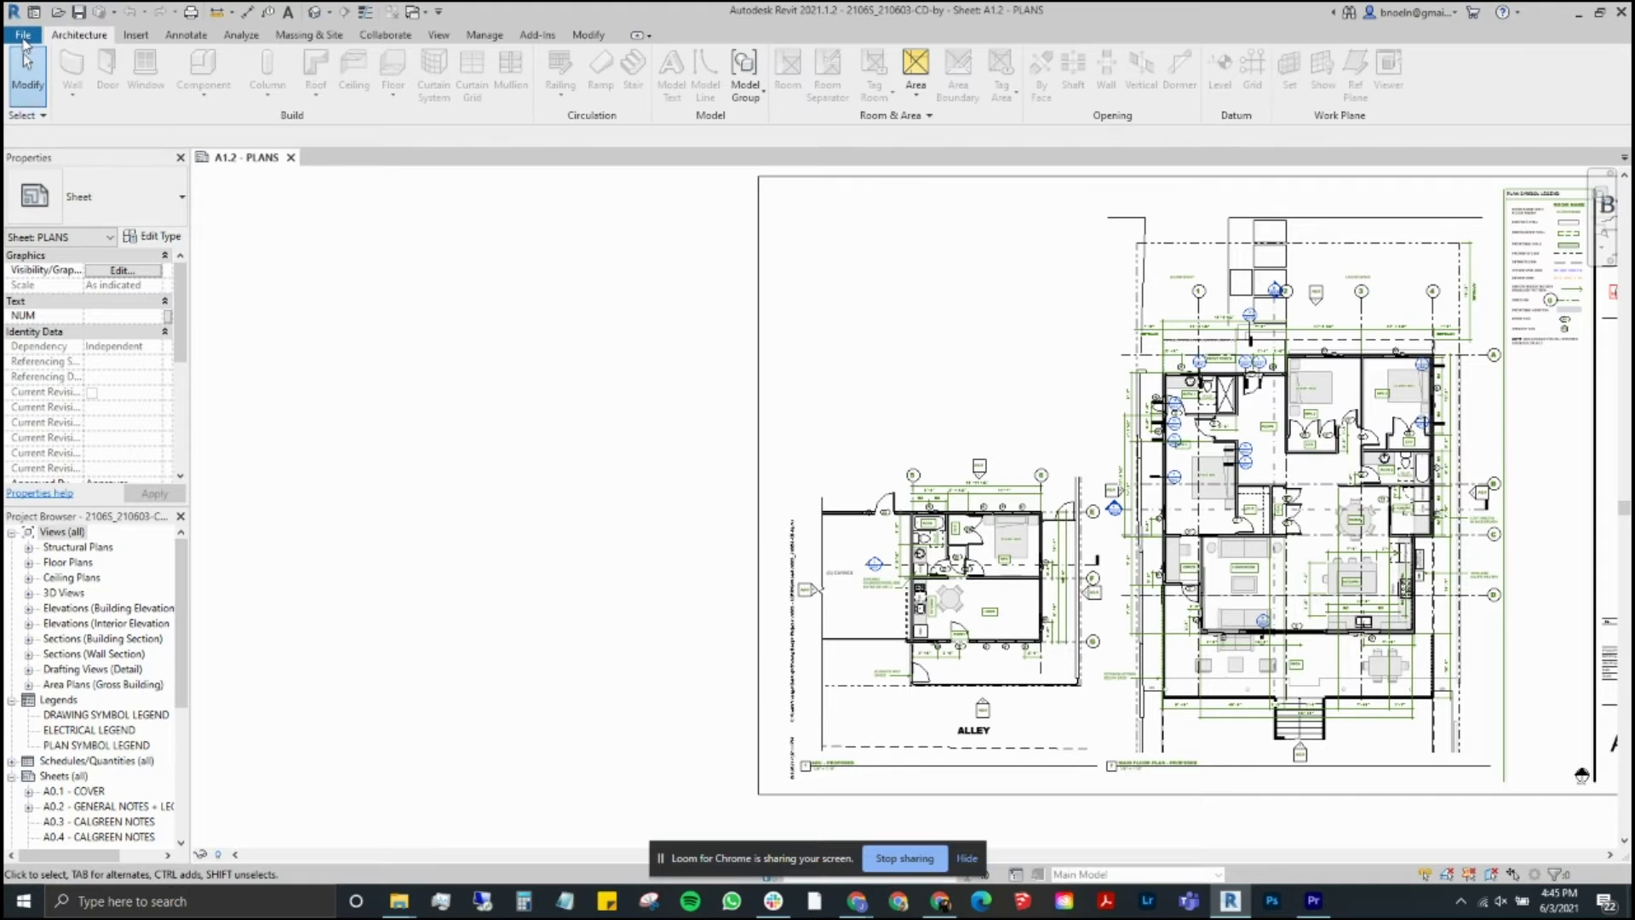
Set the Adobe PDF Output Folder to Documents\*.pdf and print sheet A1.2
{"action": "left_click", "coordinate": [23, 42]}
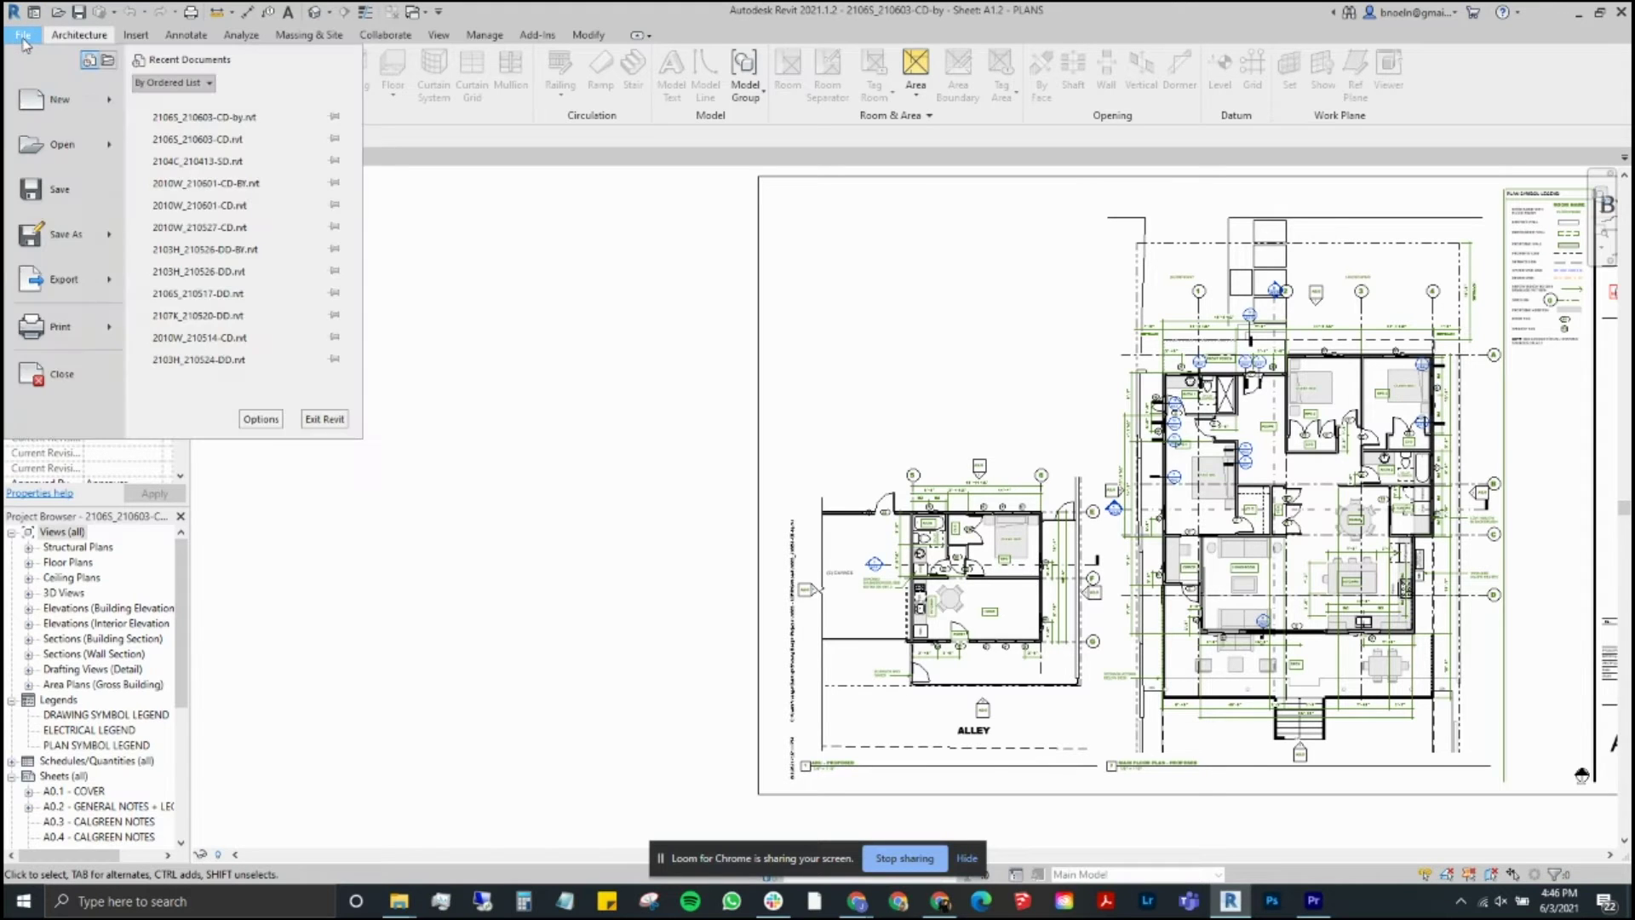
{"action": "left_click", "coordinate": [39, 322]}
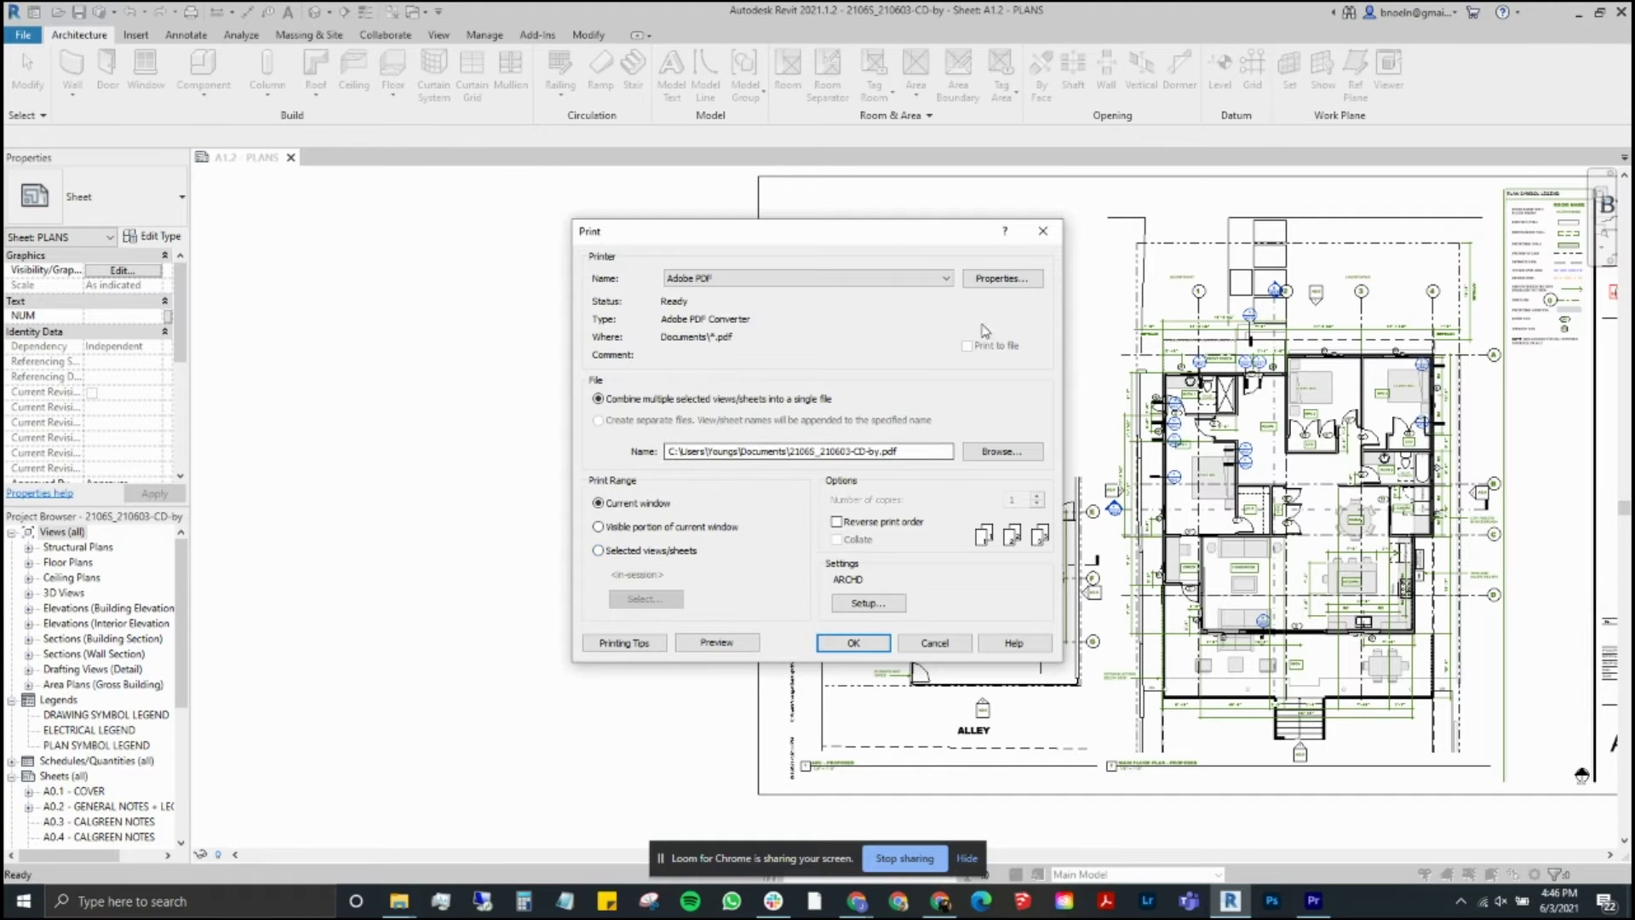
{"action": "left_click", "coordinate": [996, 281]}
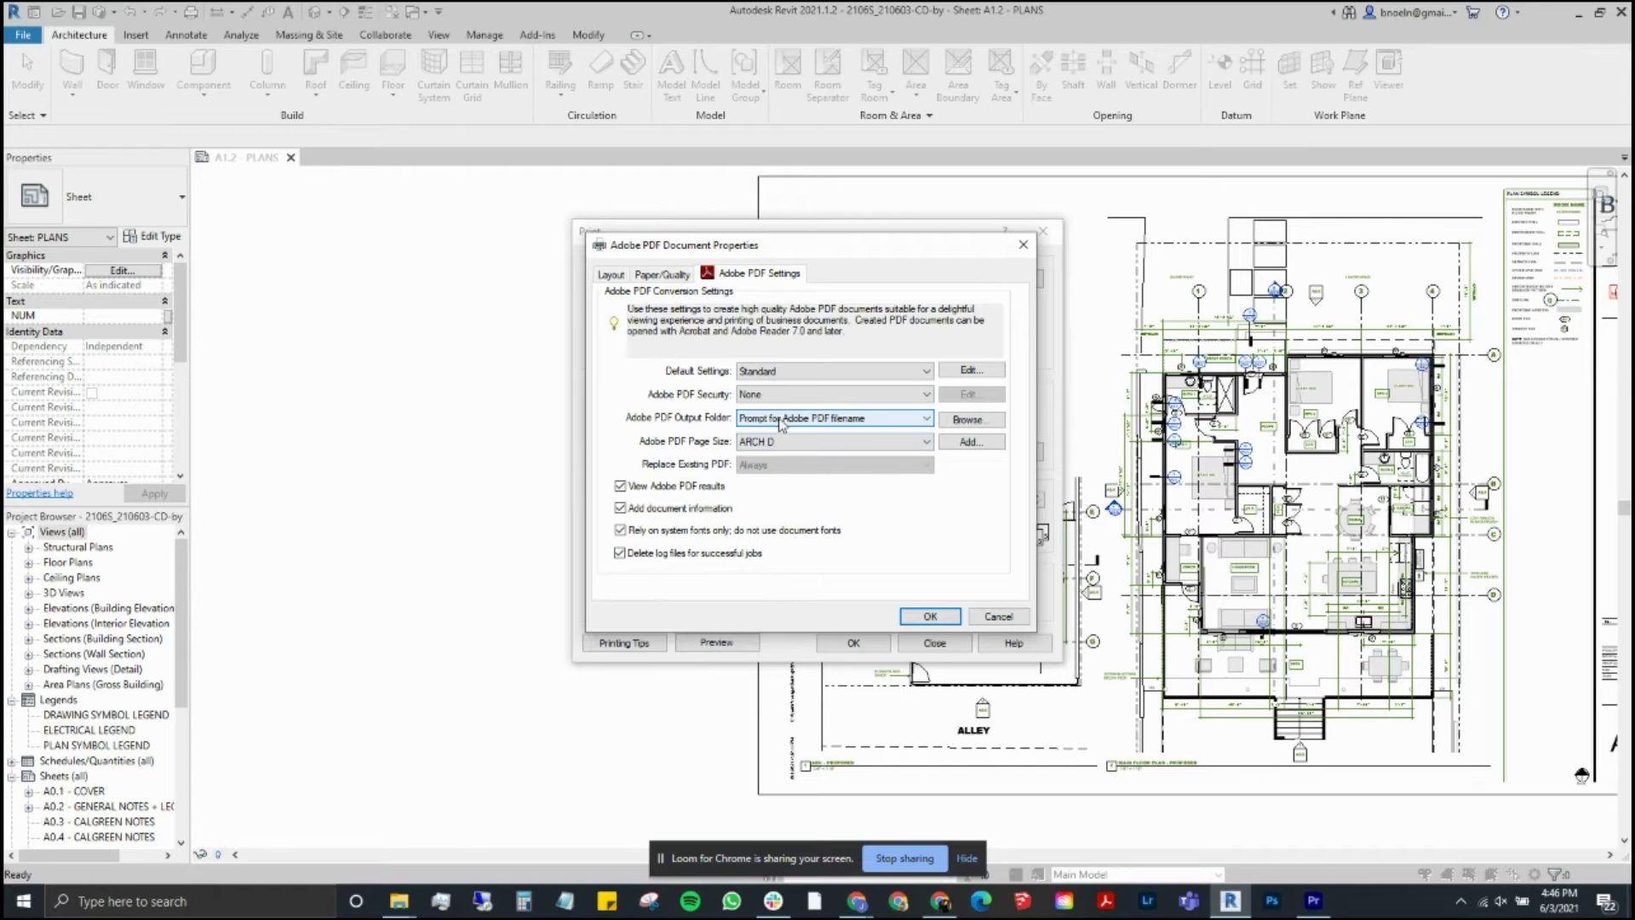
{"action": "left_click", "coordinate": [877, 421]}
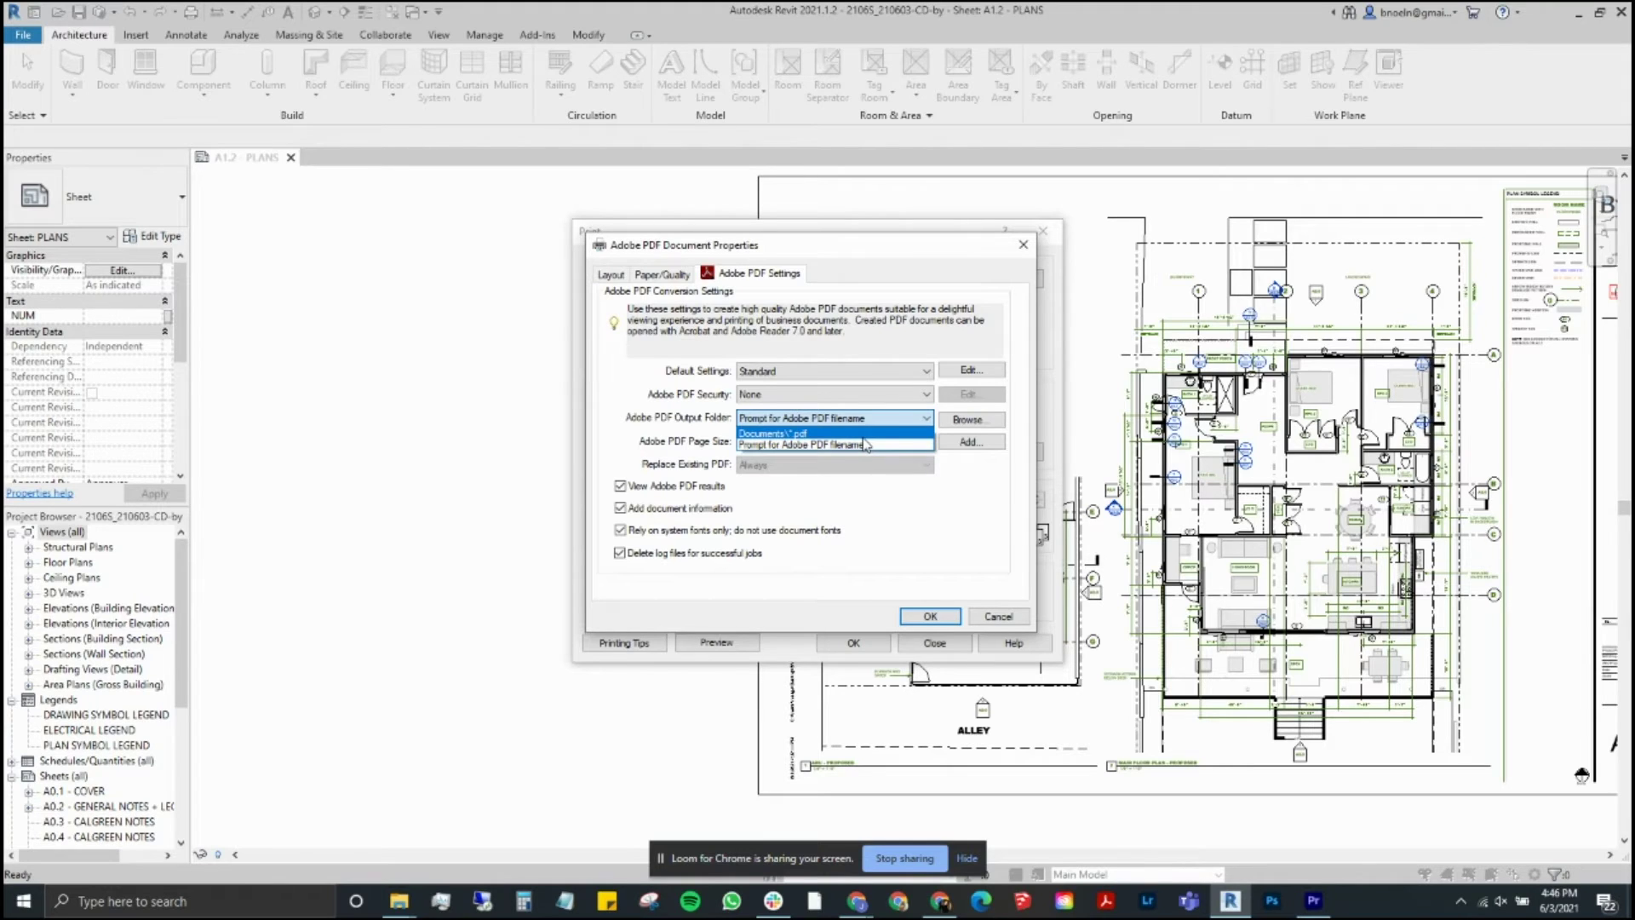
{"action": "left_click", "coordinate": [860, 433]}
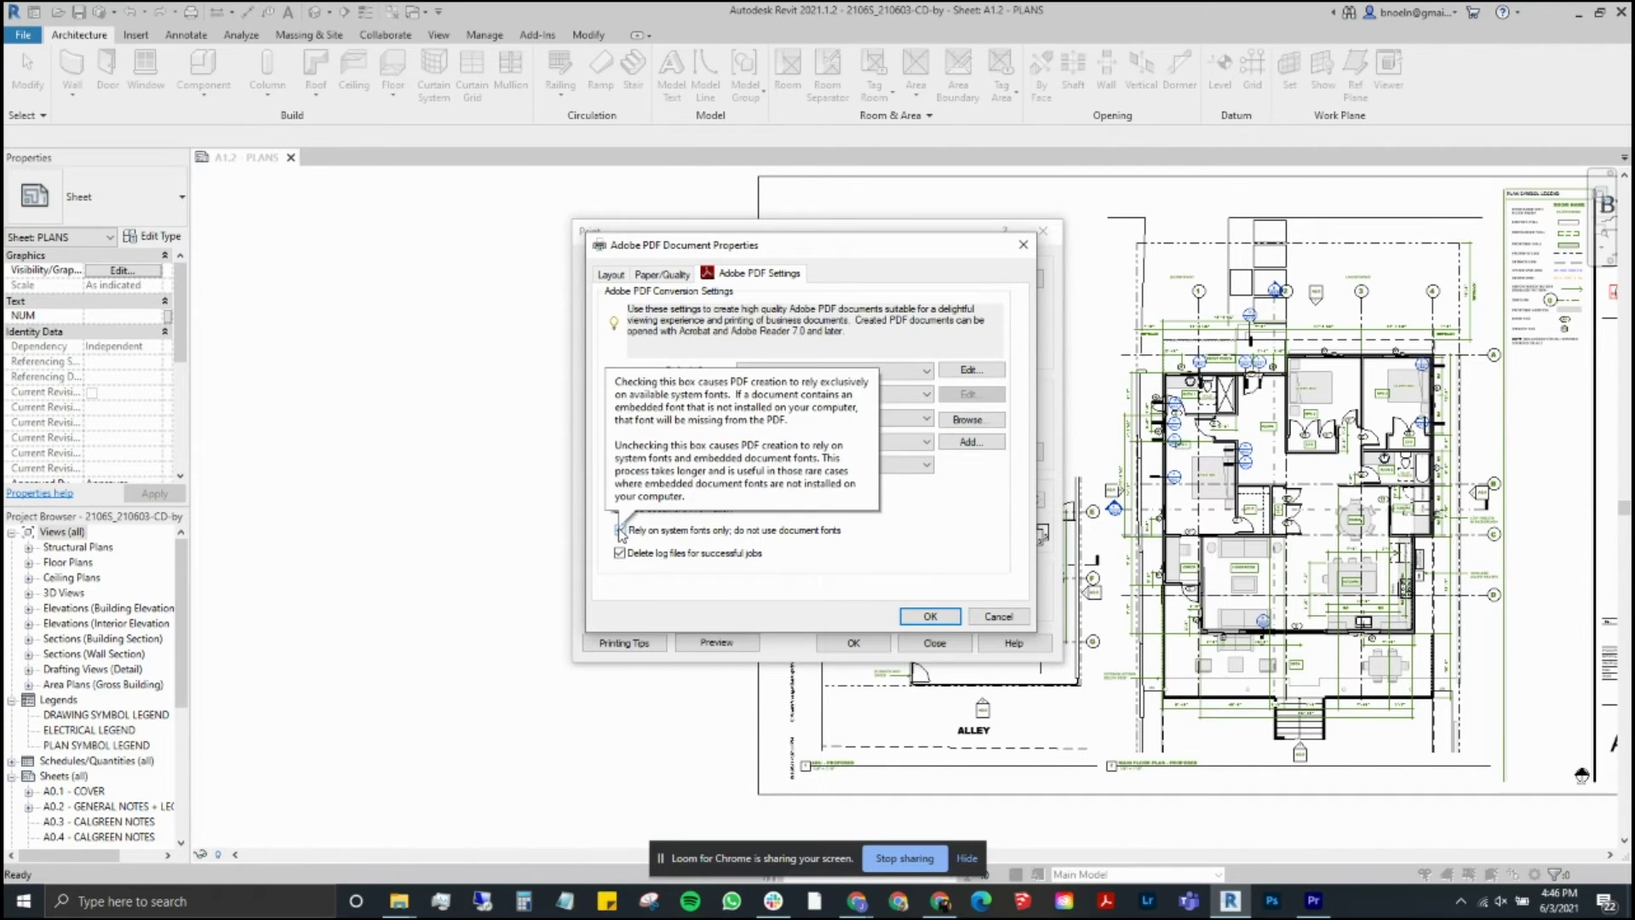
{"action": "left_click", "coordinate": [931, 618]}
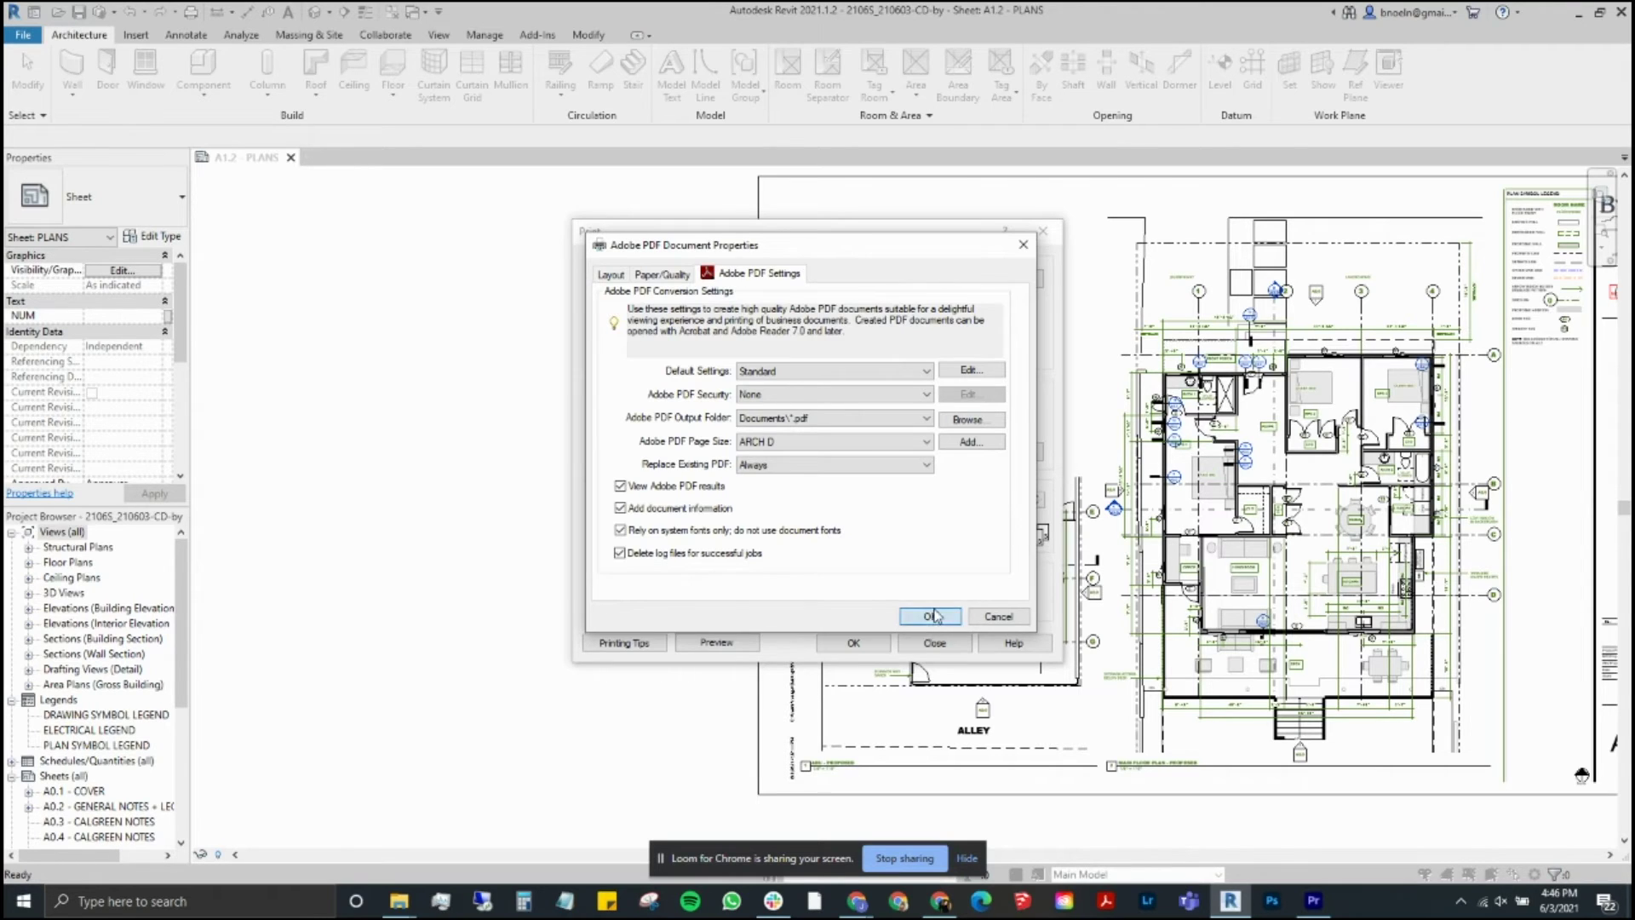
{"action": "left_click", "coordinate": [850, 642]}
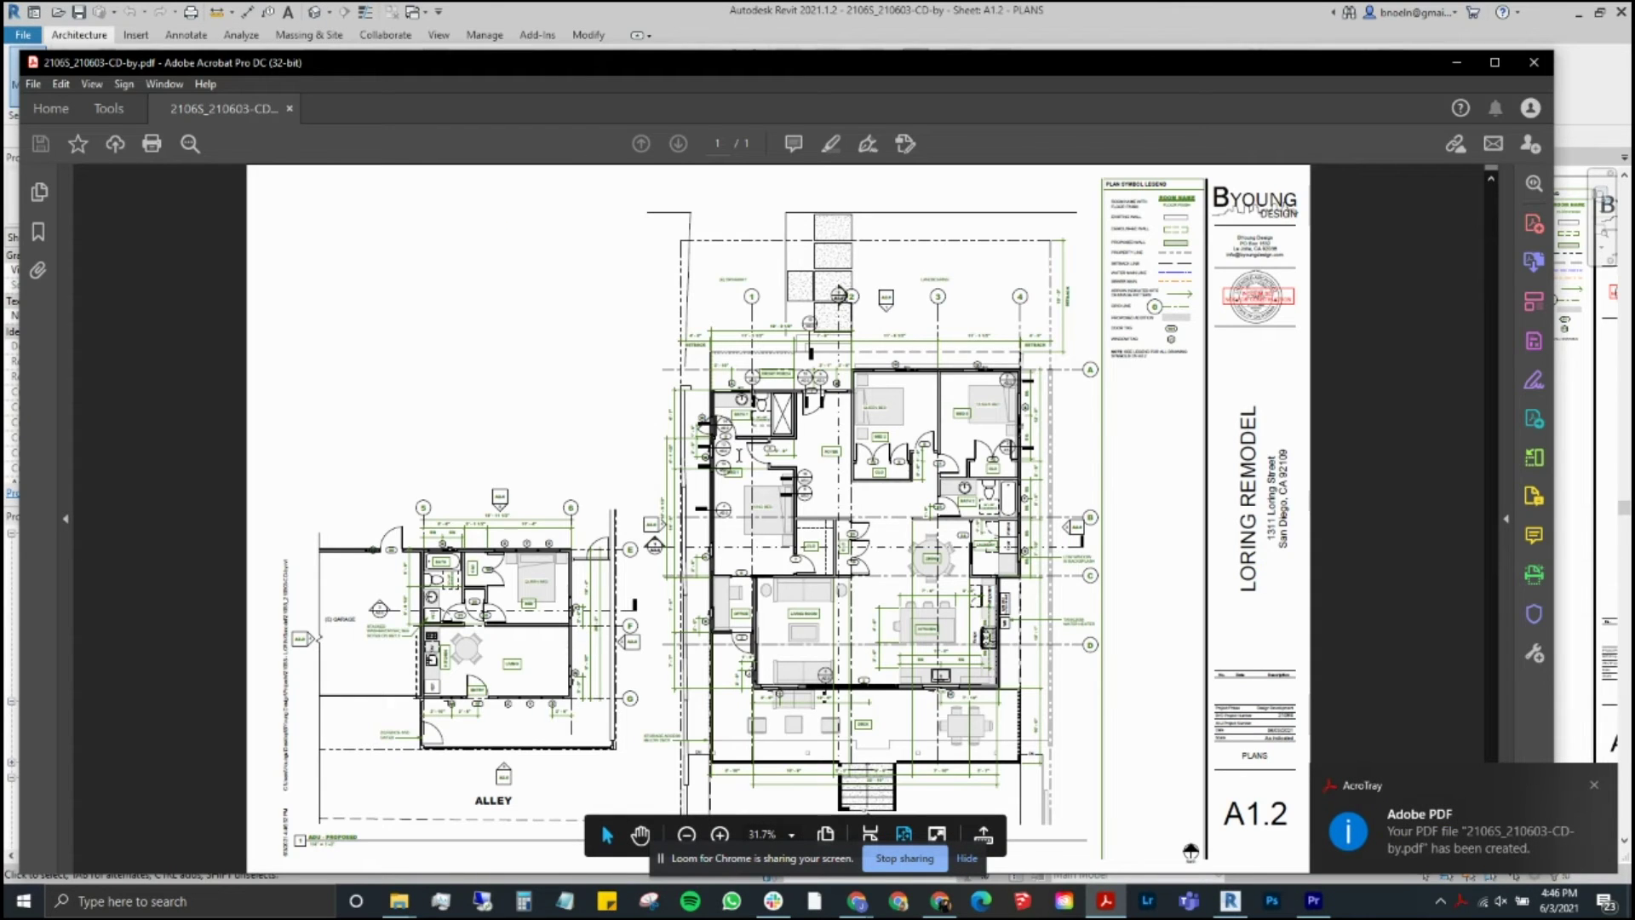
Close 21065_210603-CD-by.pdf in Acrobat and bring up File Explorer on Documents
{"action": "left_click", "coordinate": [1536, 64]}
{"action": "mouse_move", "coordinate": [397, 896]}
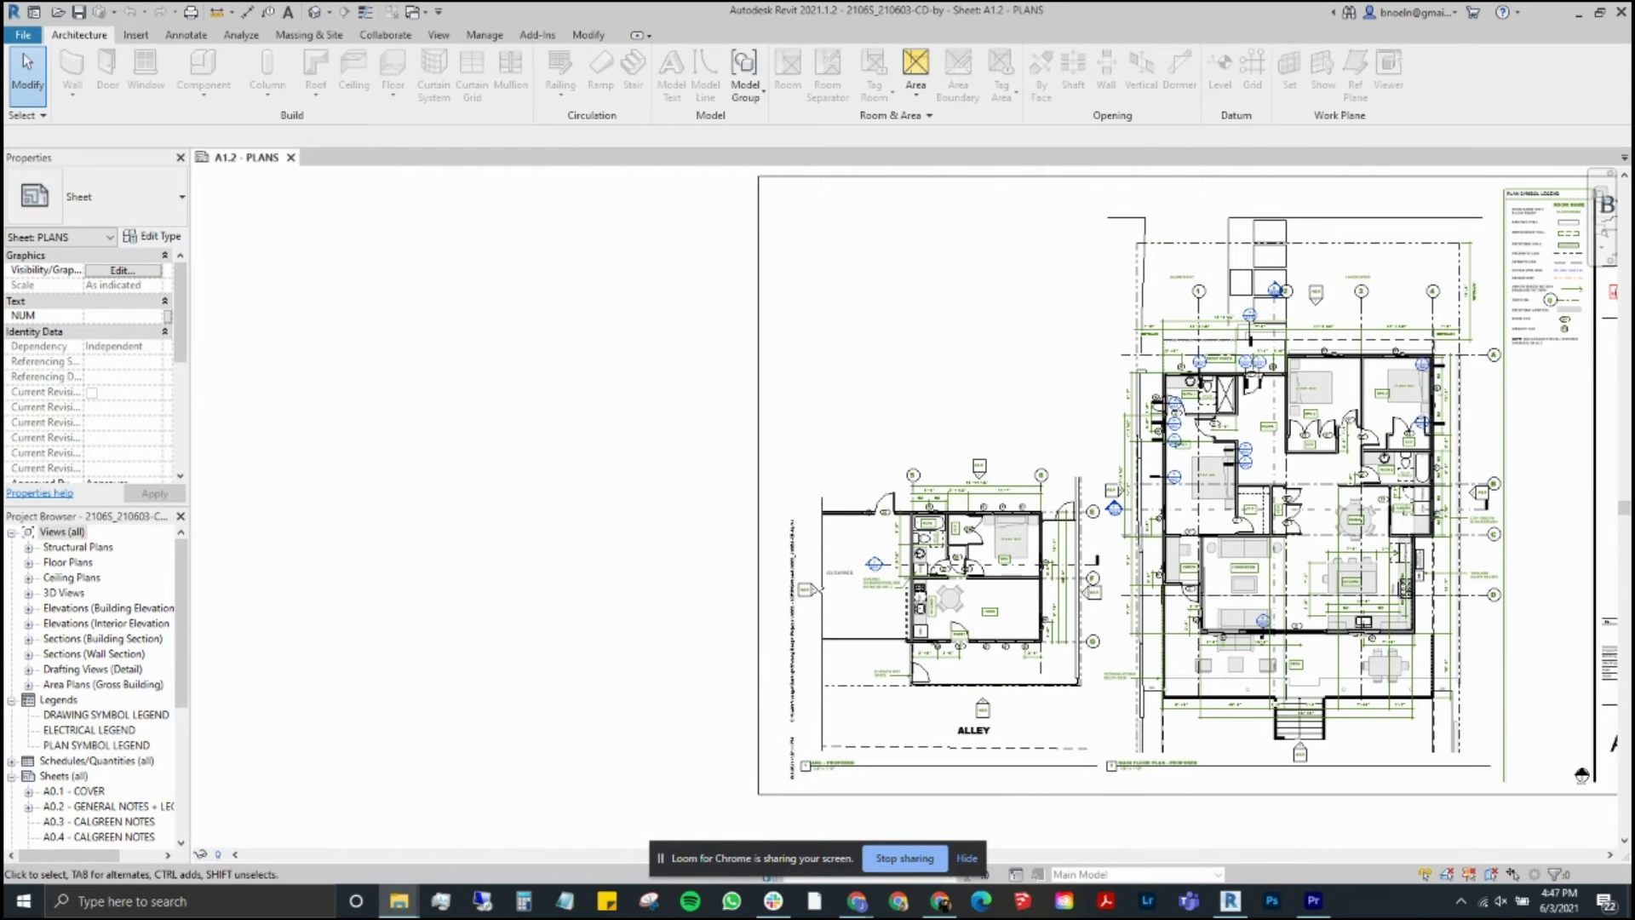
{"action": "key", "text": "super+e"}
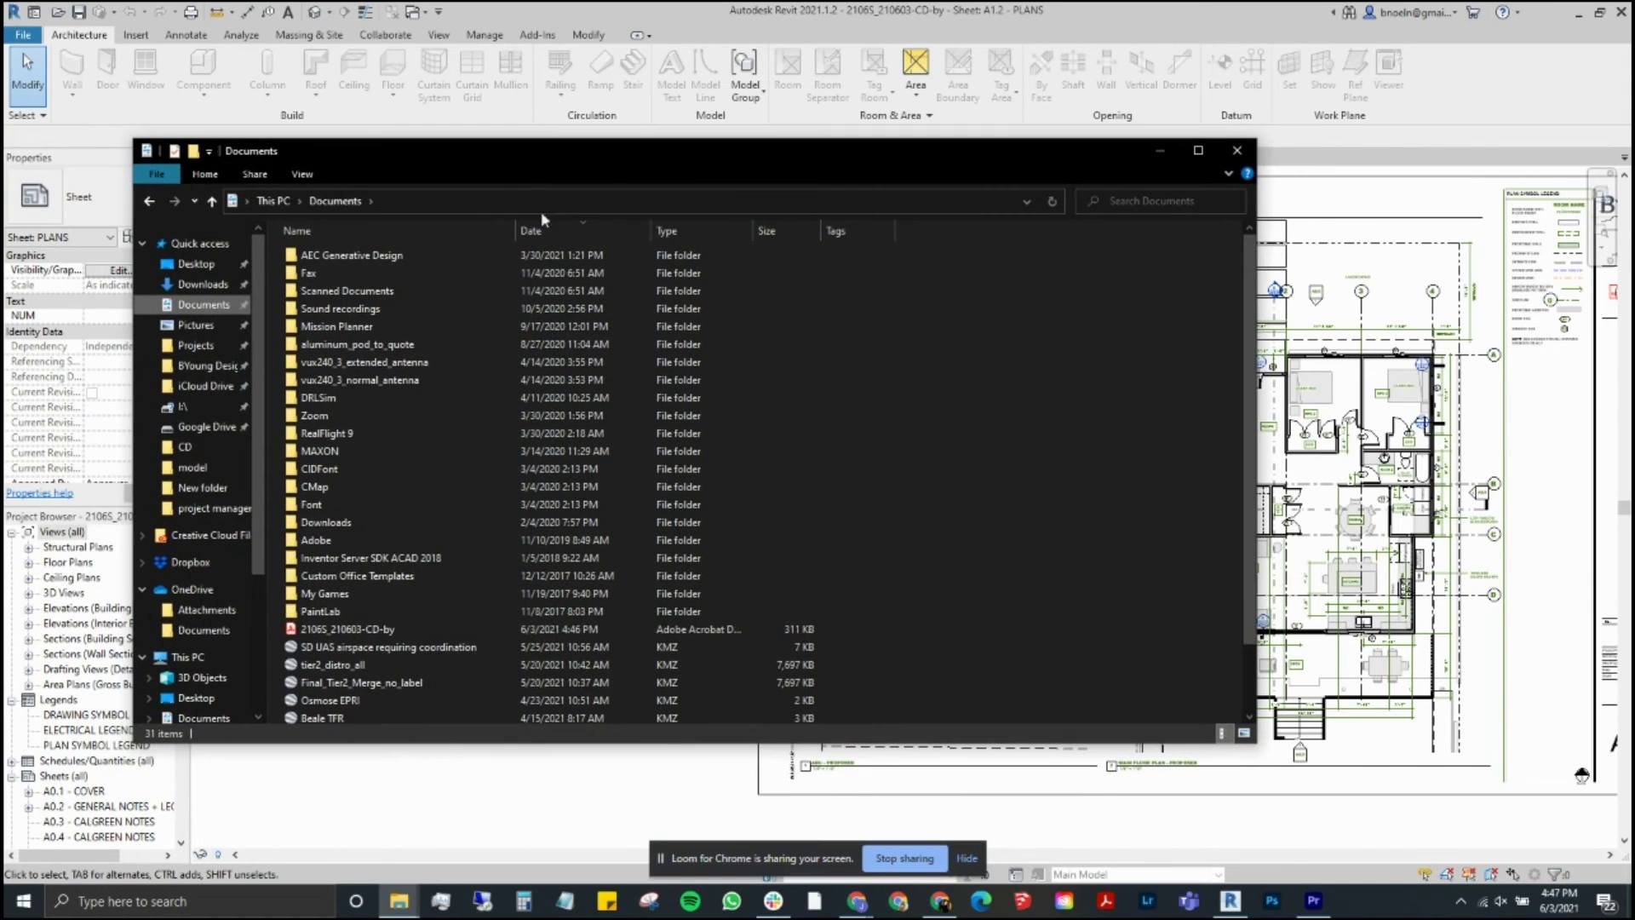
Select the 21065_210603-CD-by PDF in Documents, then close File Explorer
{"action": "left_click", "coordinate": [376, 629]}
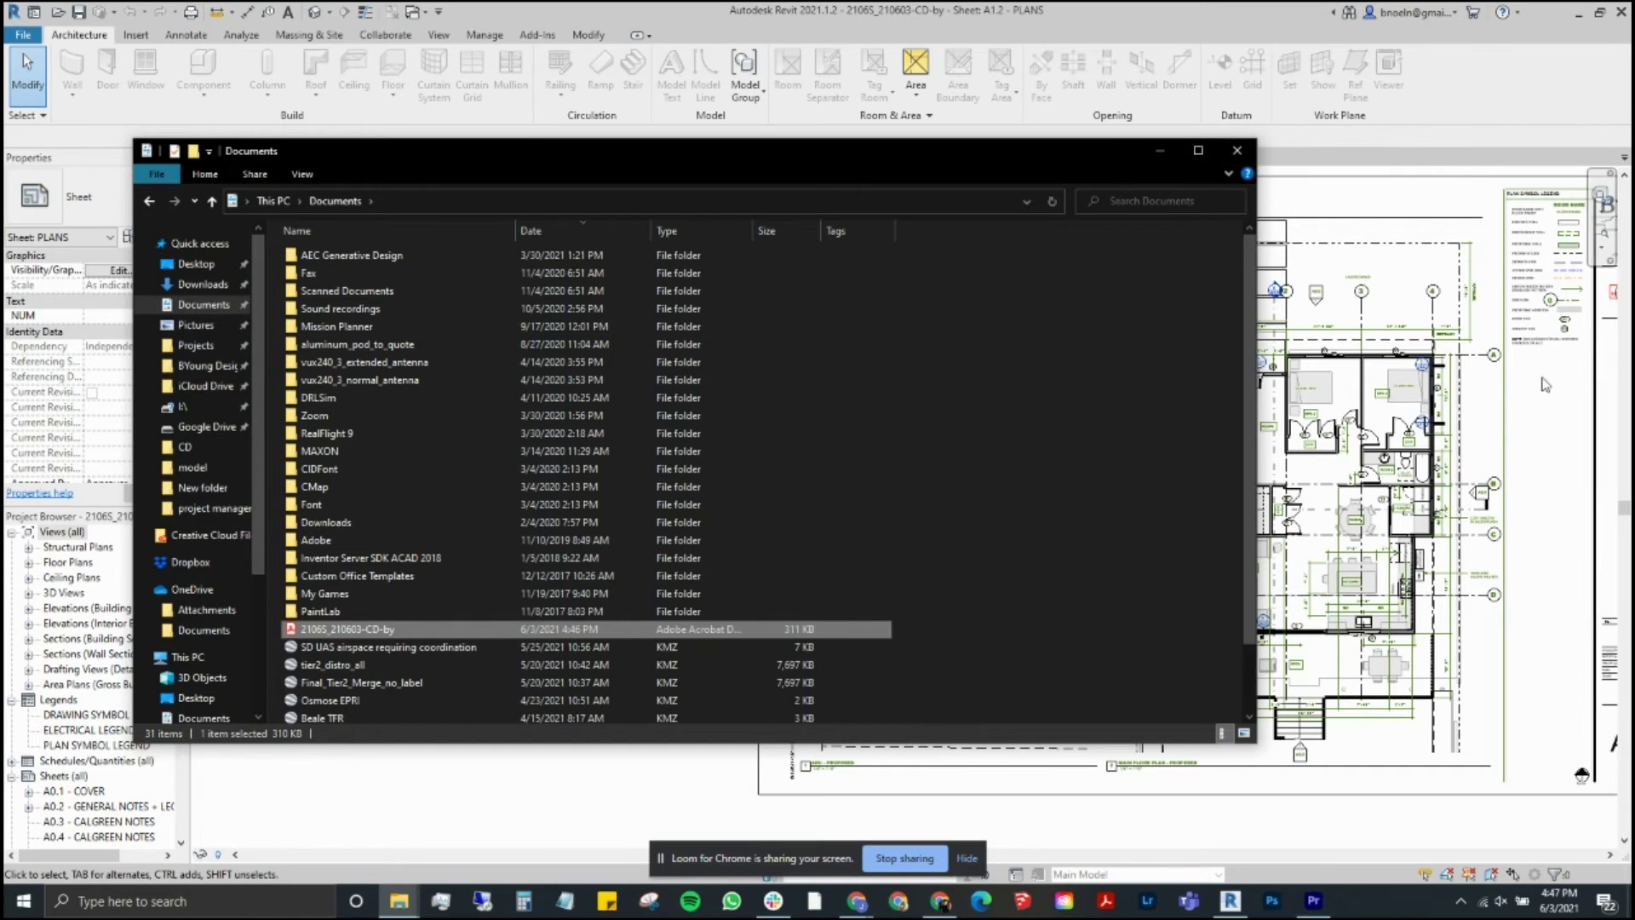
{"action": "left_click", "coordinate": [1238, 151]}
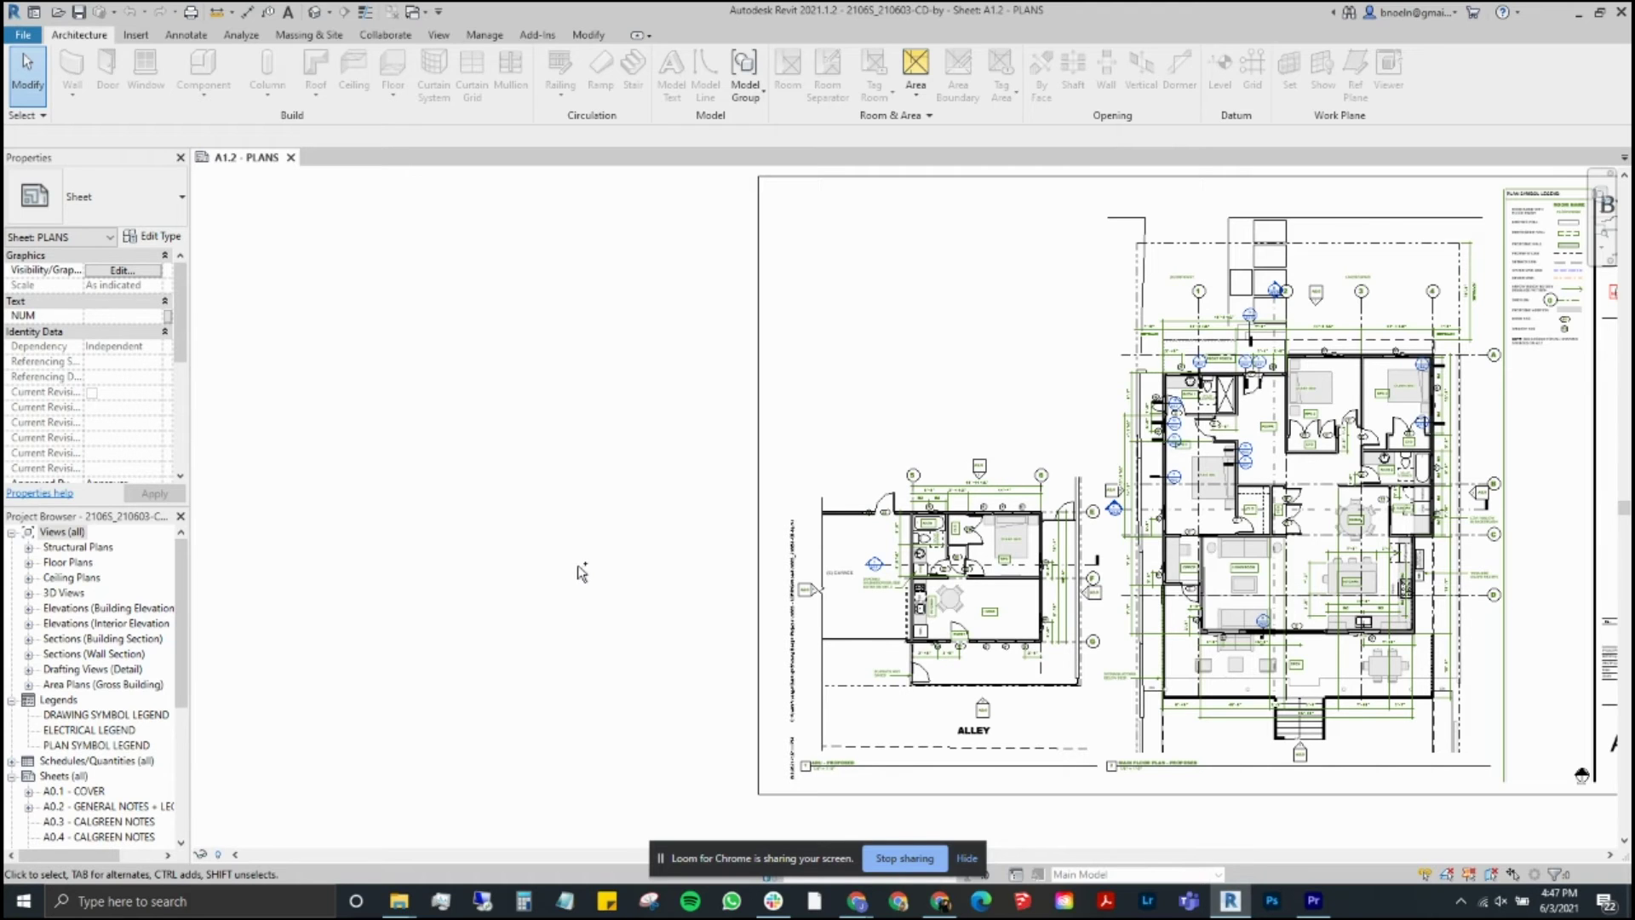
Set the Adobe PDF Output Folder to 'Prompt for Adobe PDF filename'
{"action": "key", "text": "ctrl+p"}
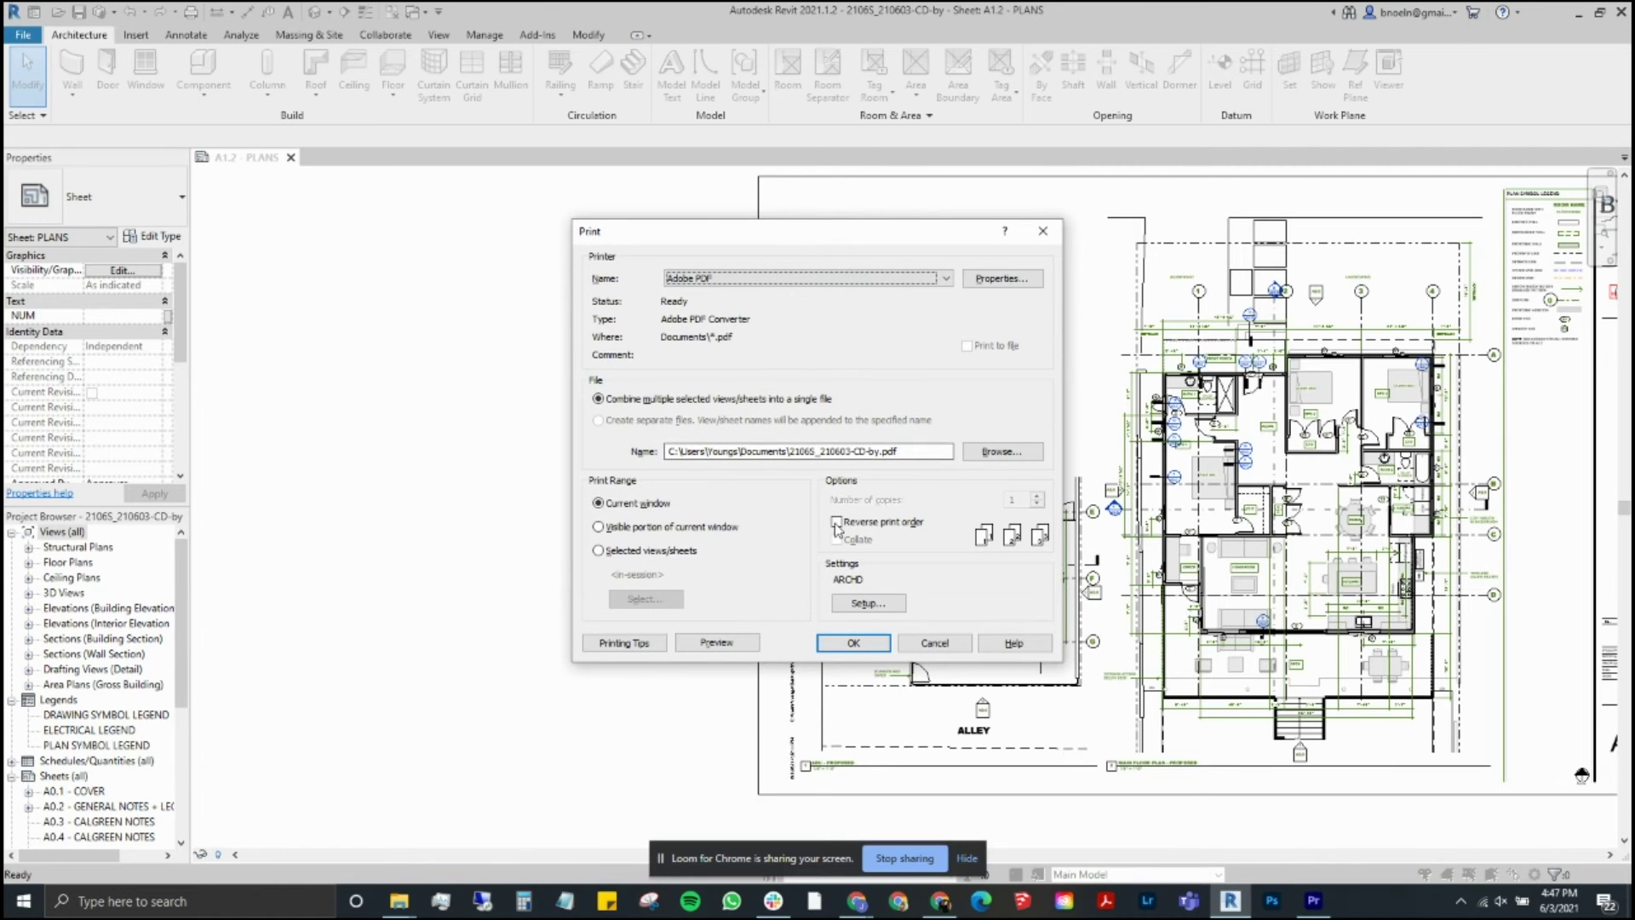
{"action": "left_click", "coordinate": [986, 283]}
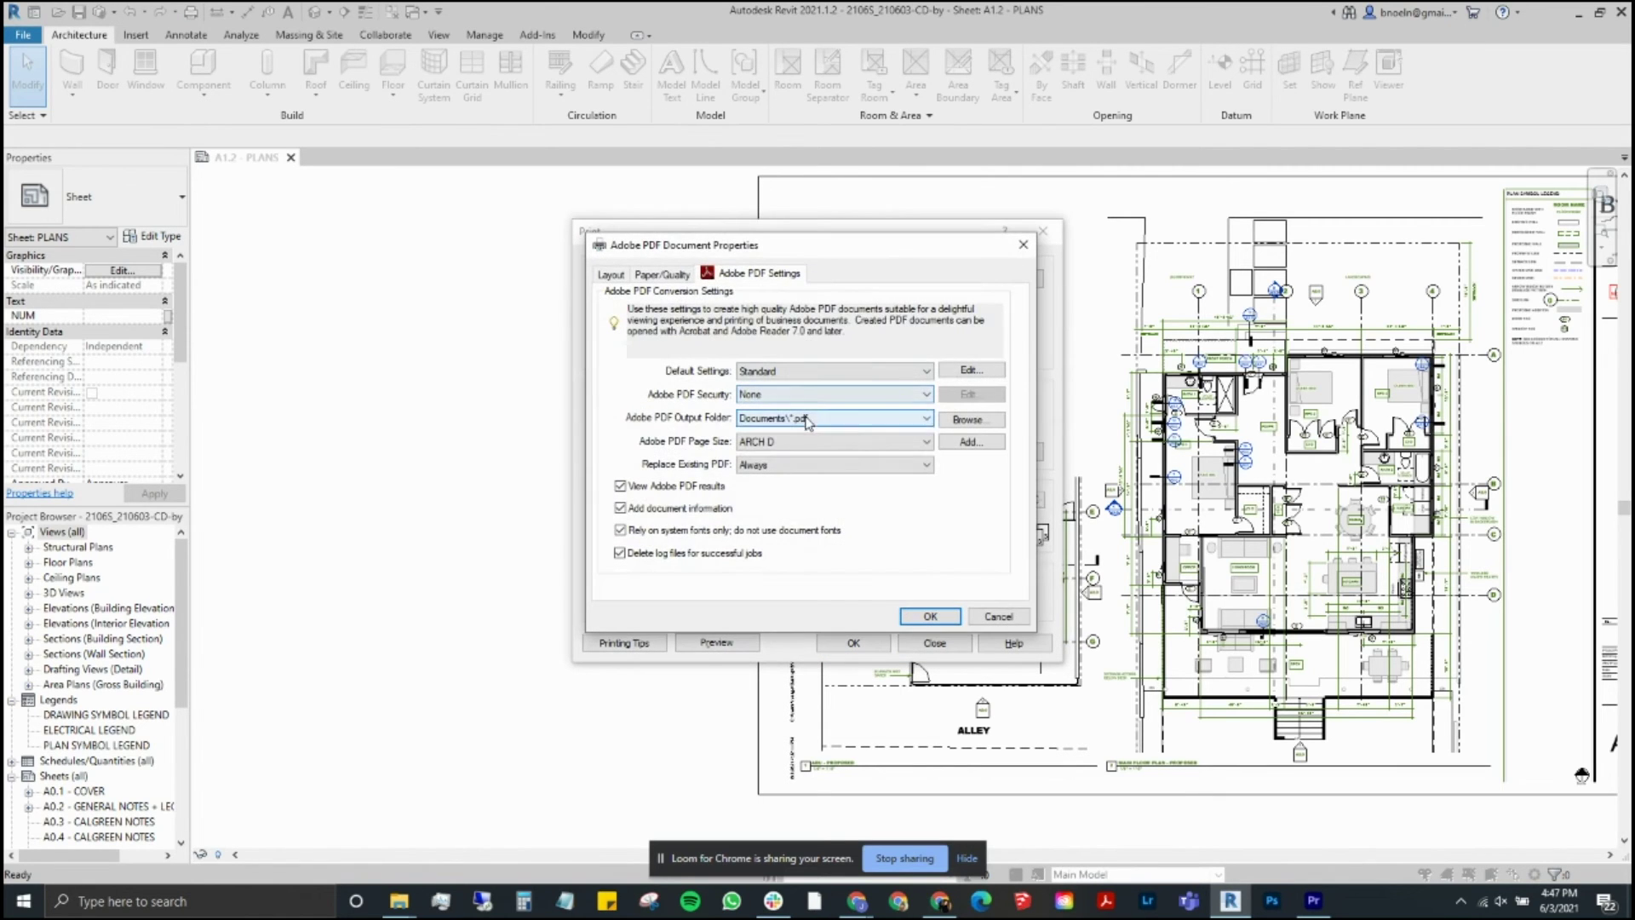
{"action": "left_click", "coordinate": [811, 418]}
{"action": "left_click", "coordinate": [813, 445]}
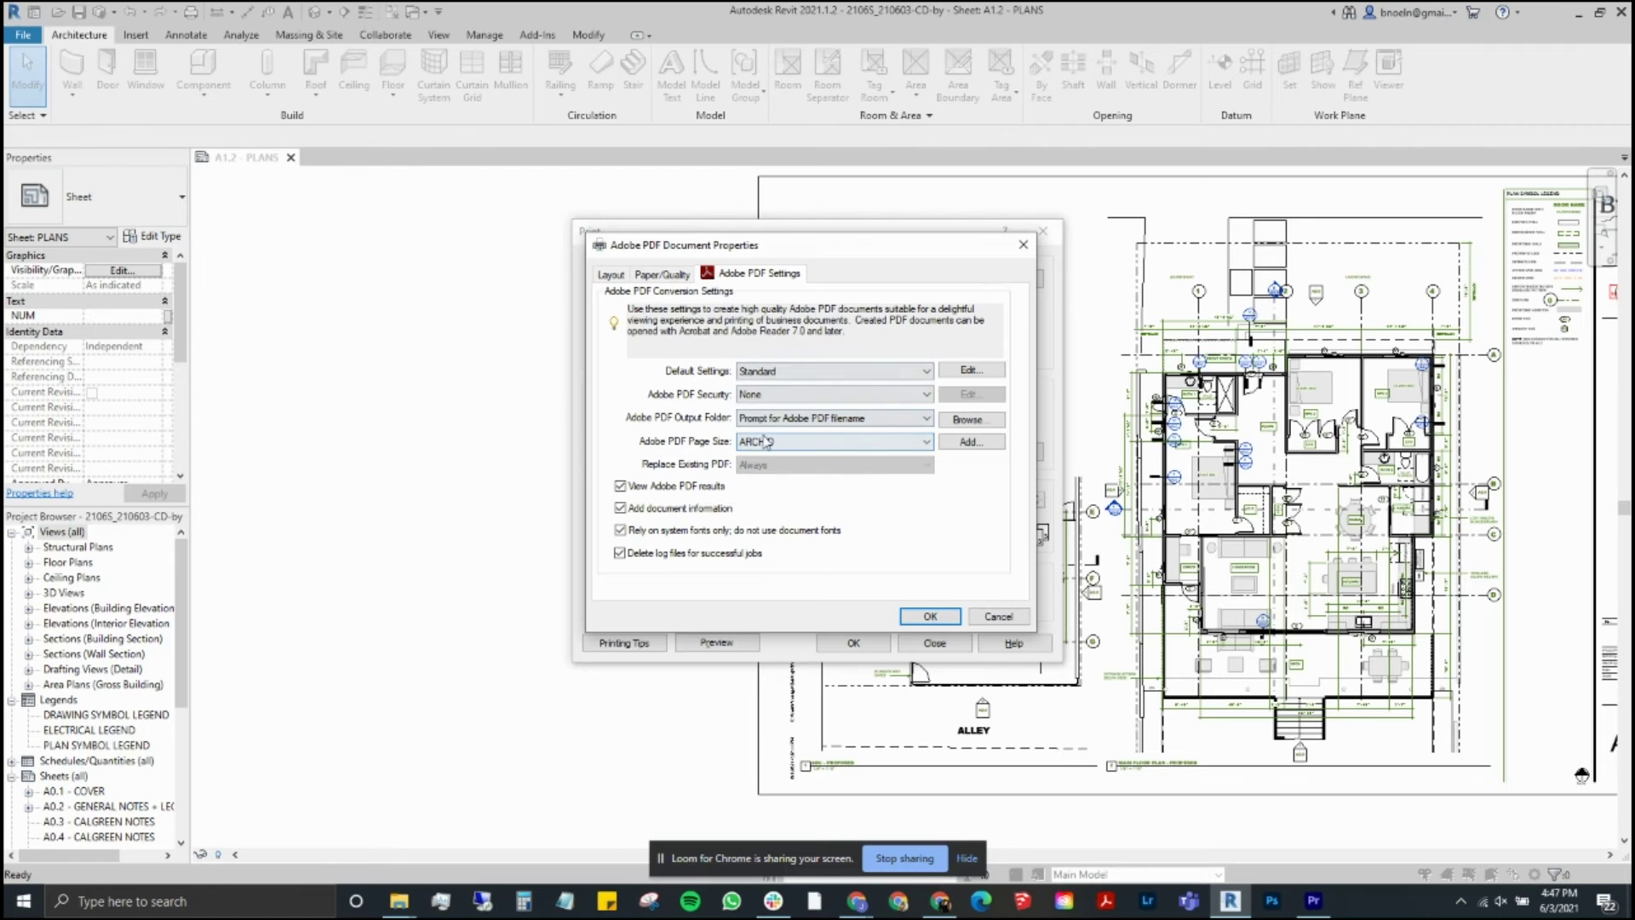
{"action": "left_click", "coordinate": [931, 616]}
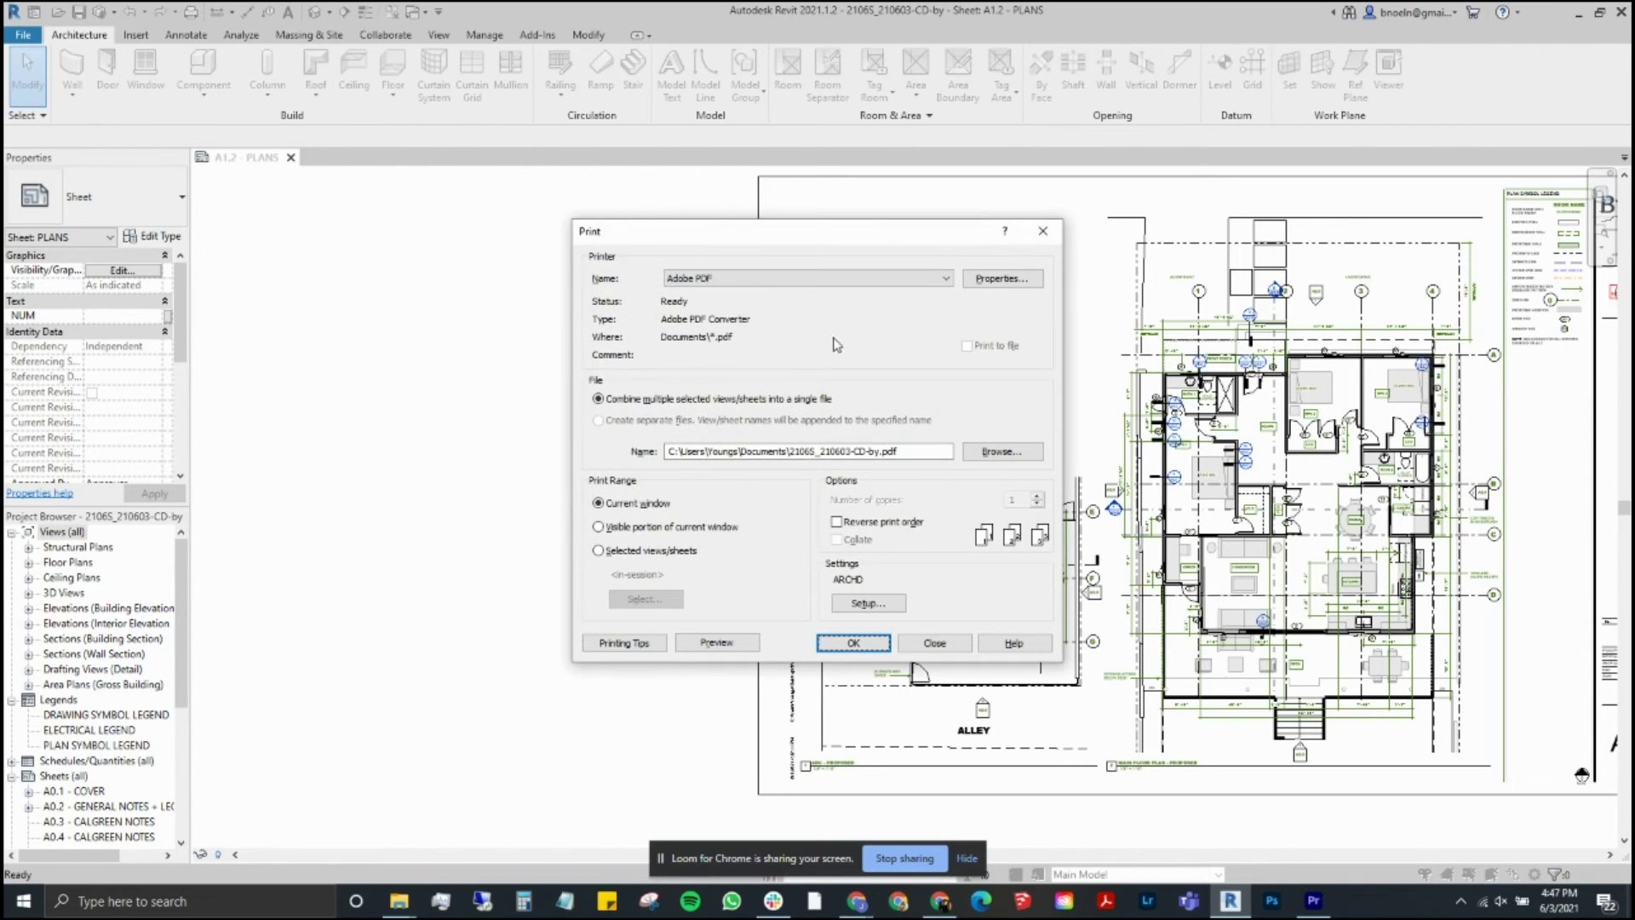
Print the sheet, replacing the existing file, save it as 'example', and close Acrobat
{"action": "left_click", "coordinate": [853, 643]}
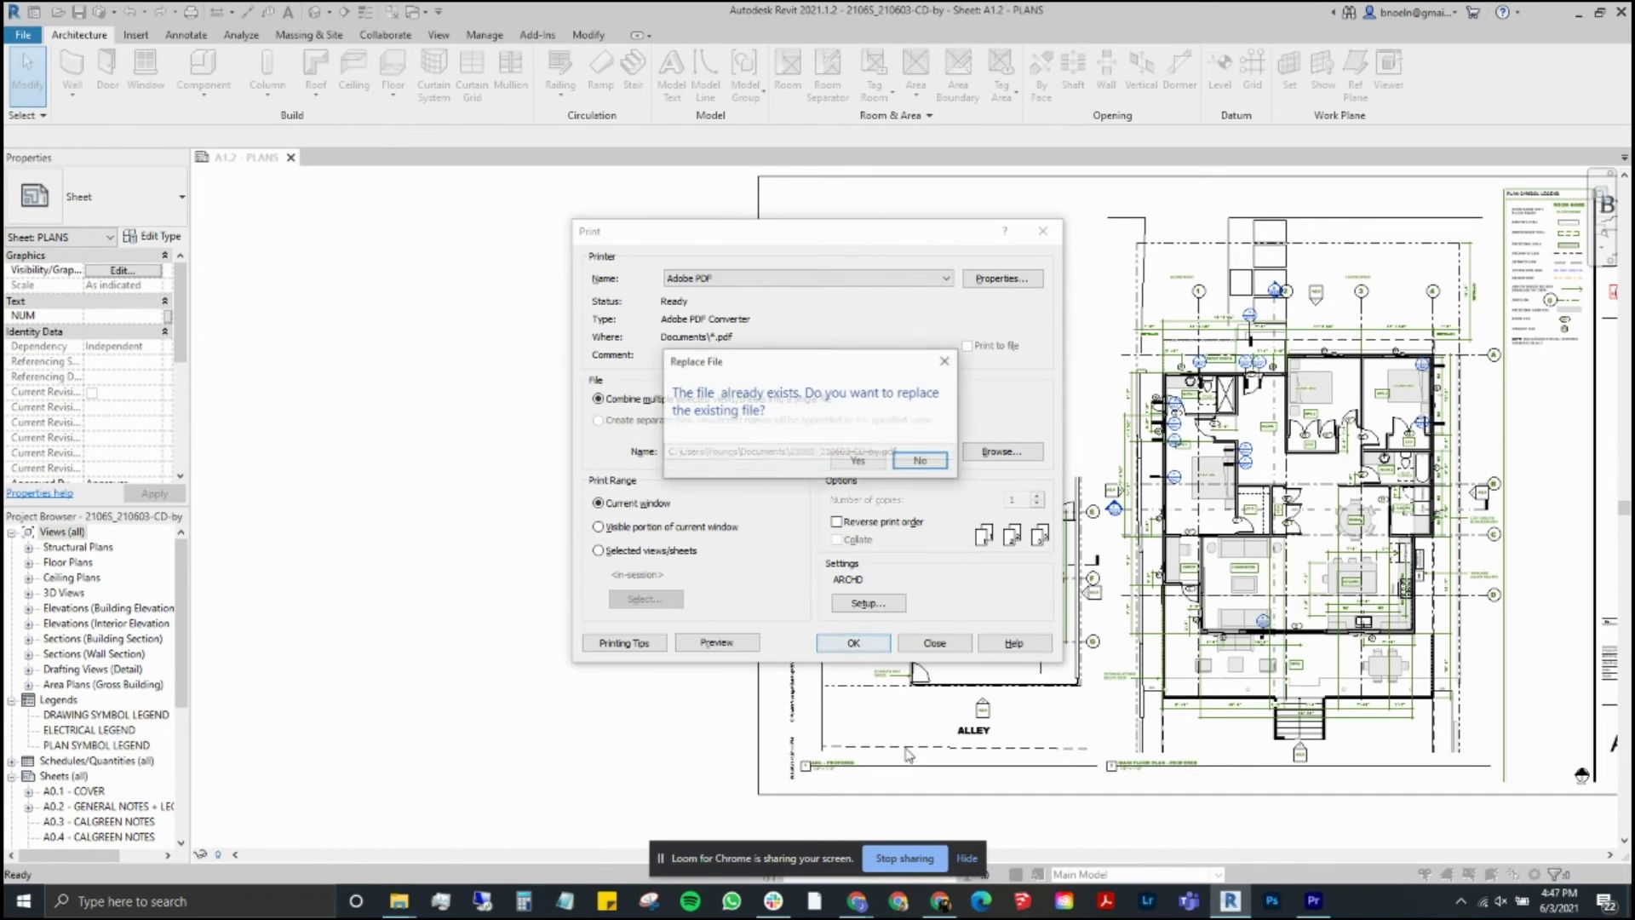
{"action": "left_click", "coordinate": [873, 464]}
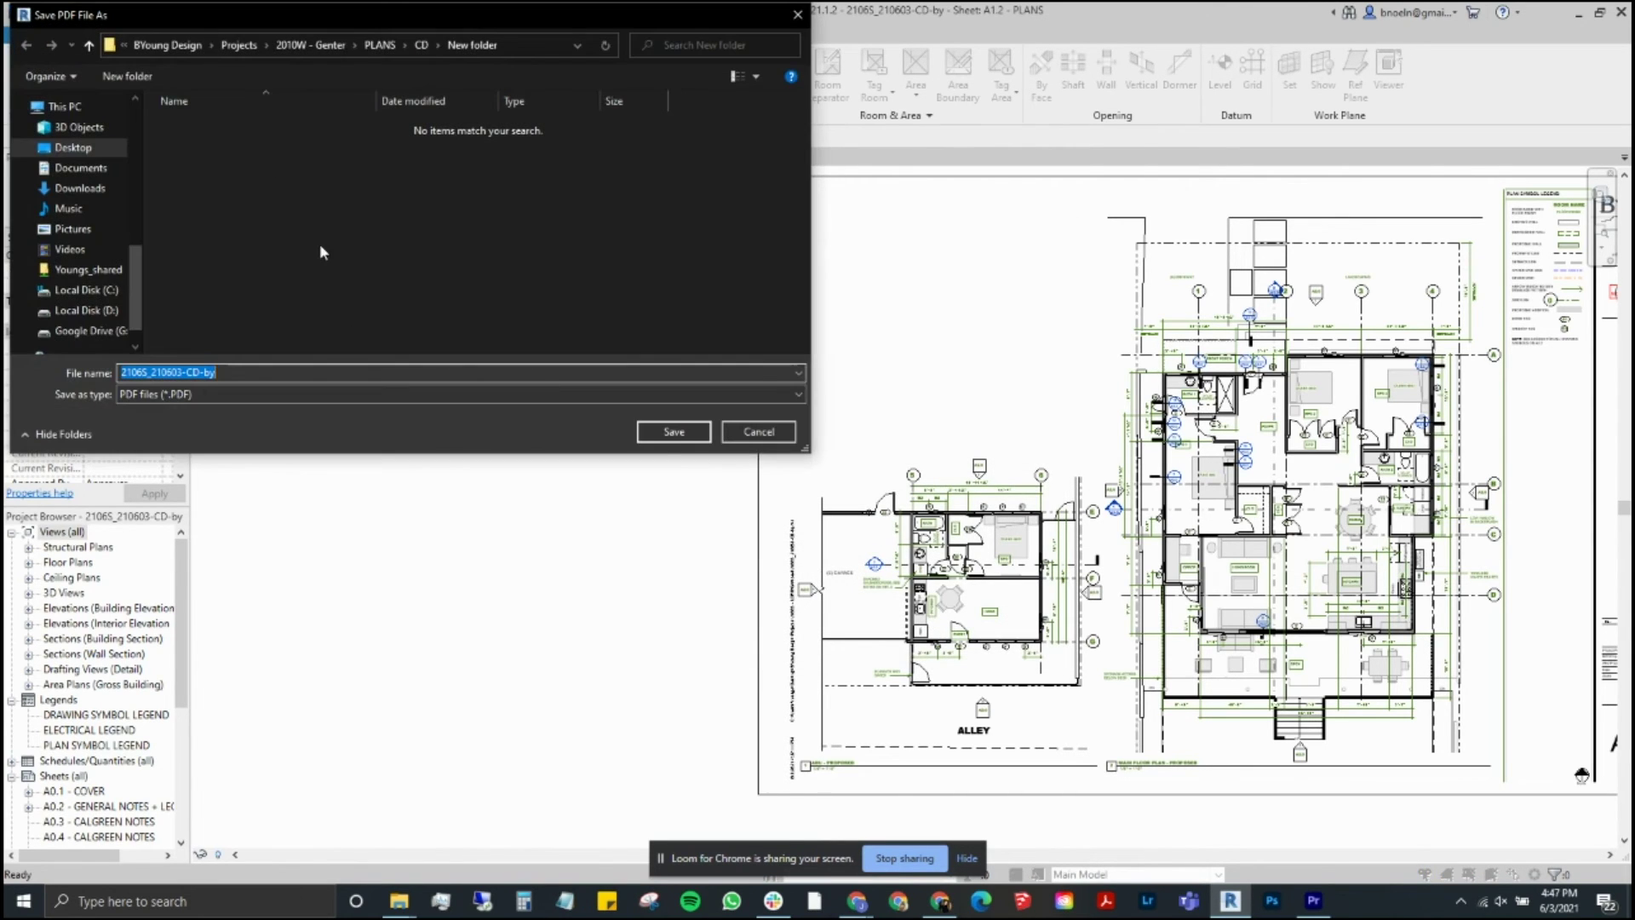
{"action": "type", "text": "exa"}
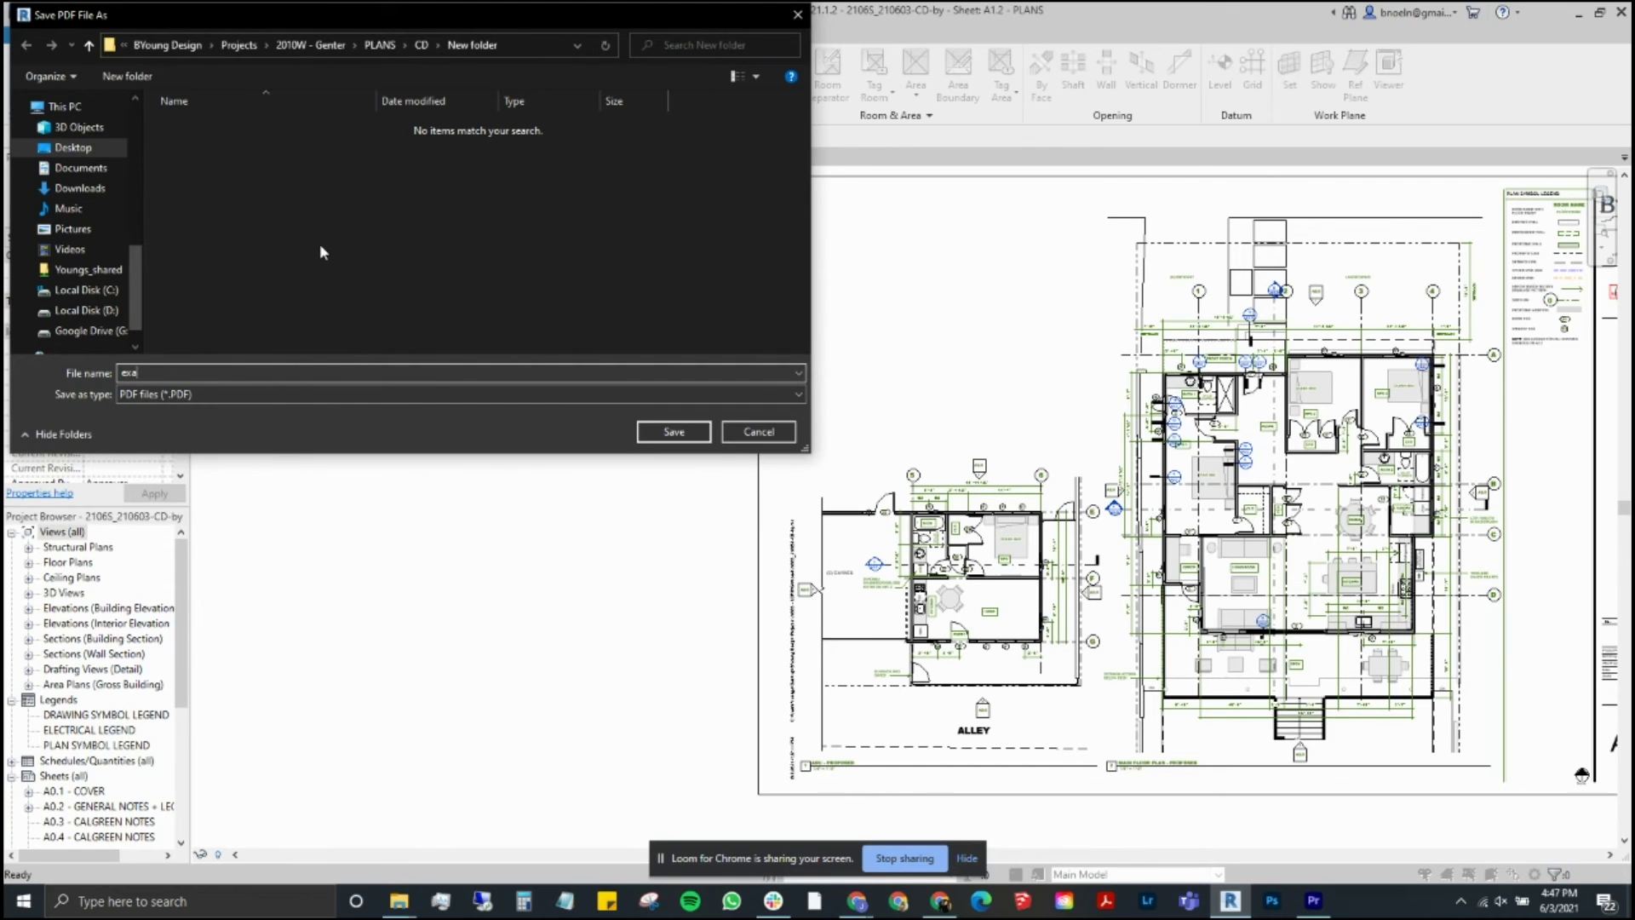
{"action": "type", "text": "mple"}
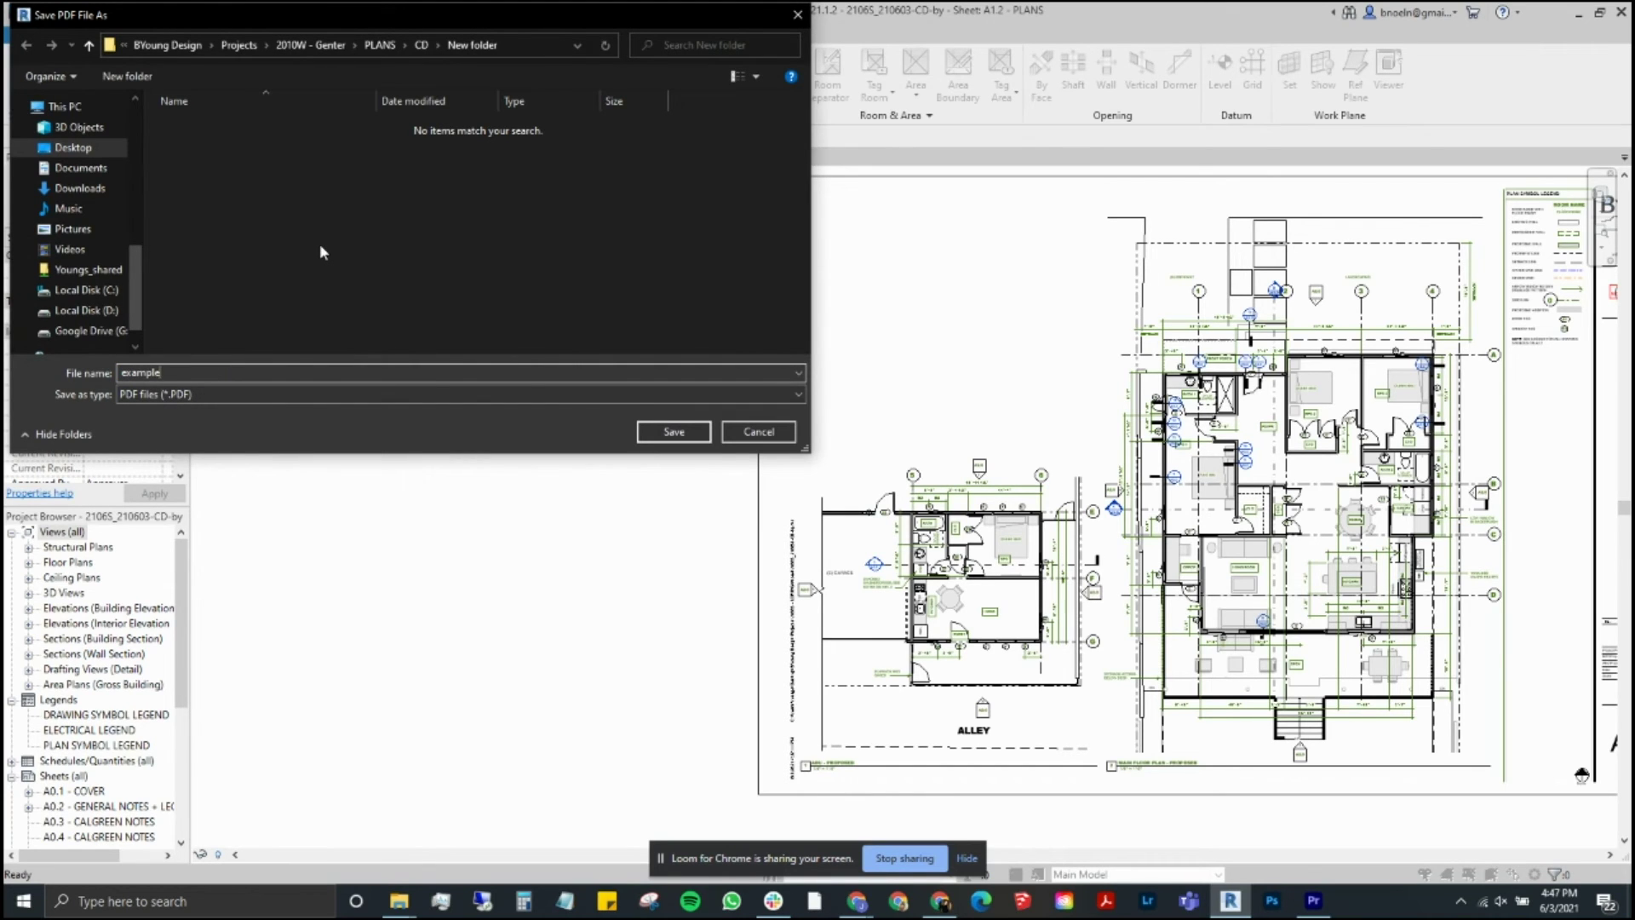
{"action": "left_click", "coordinate": [675, 432]}
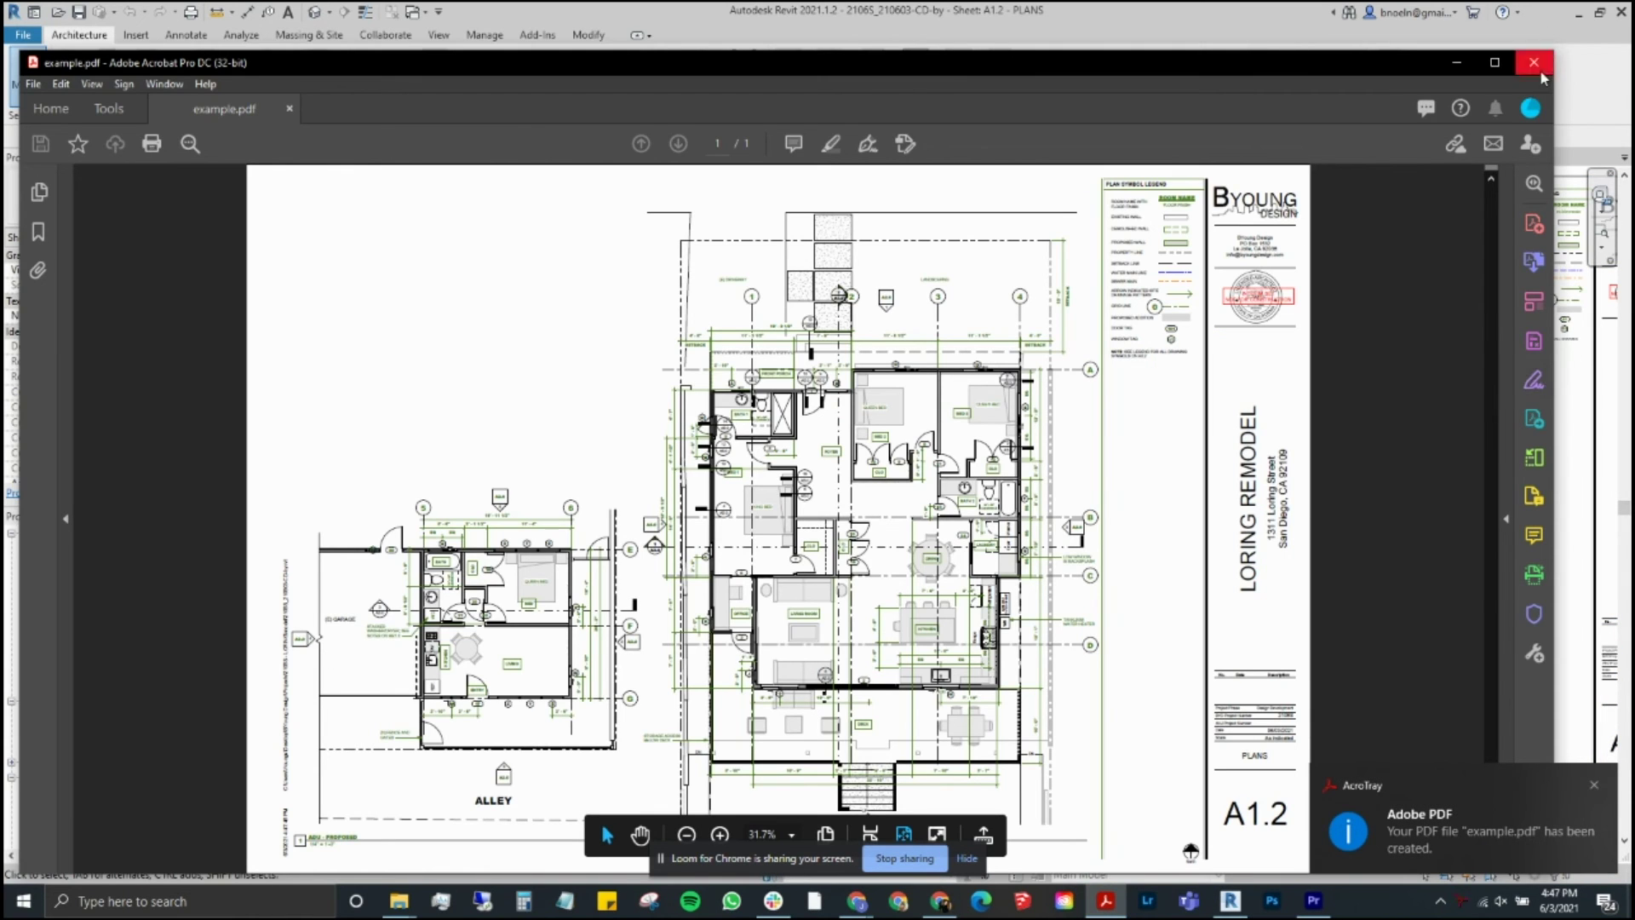
{"action": "left_click", "coordinate": [1534, 62]}
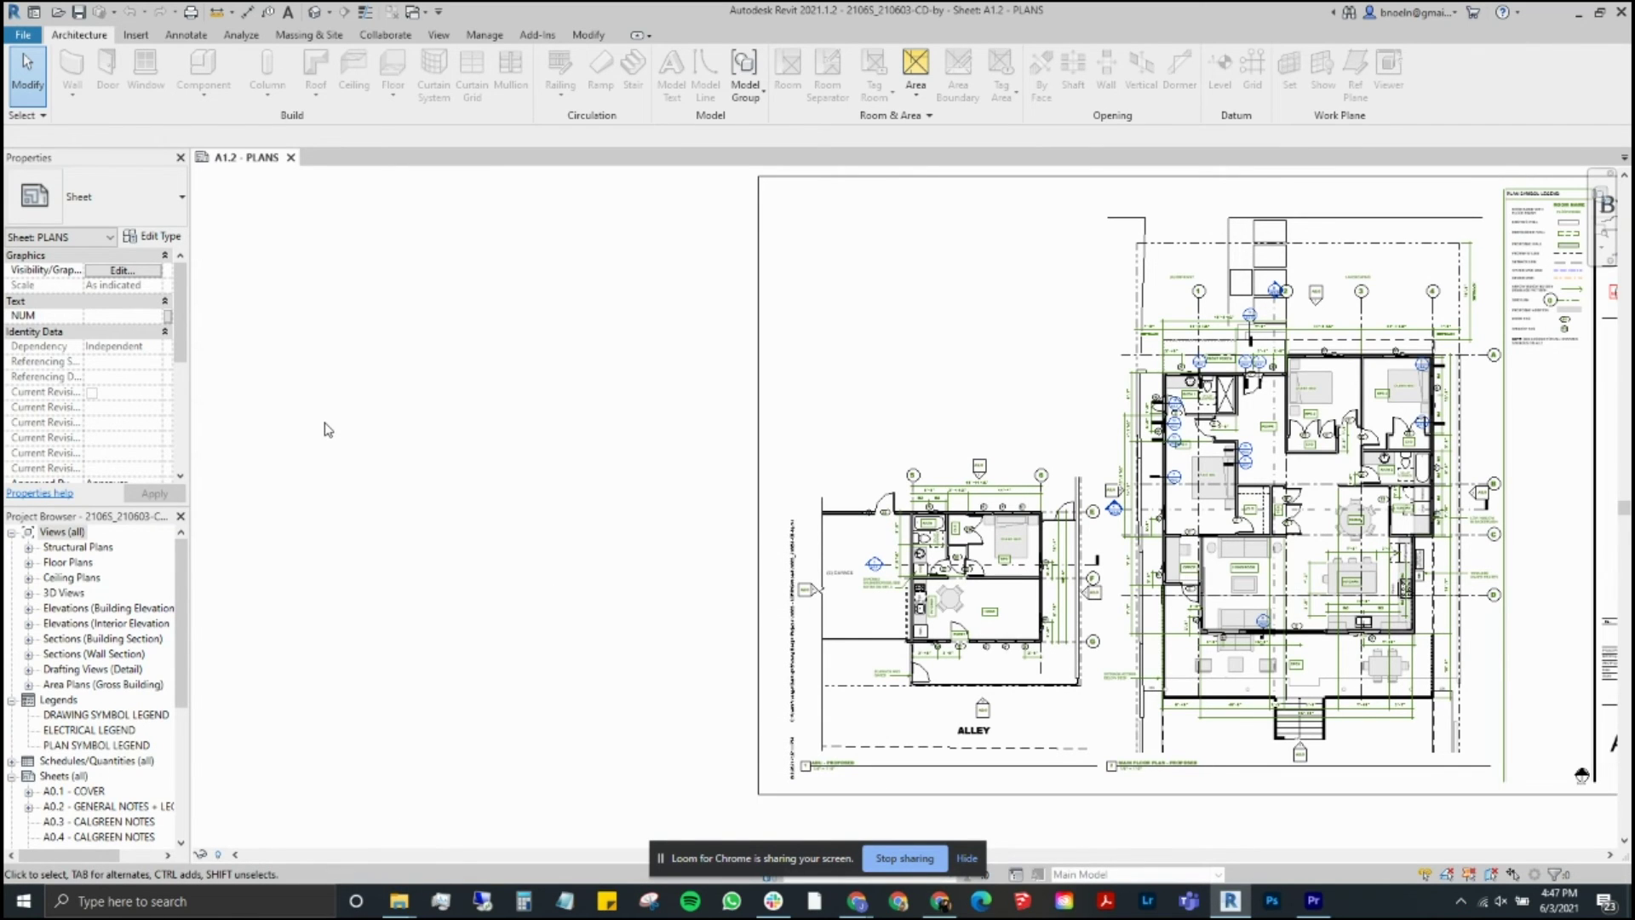
Reprint sheet A1.2 over the existing example.pdf, confirming the overwrite, and view it in Acrobat
{"action": "key", "text": "ctrl+p"}
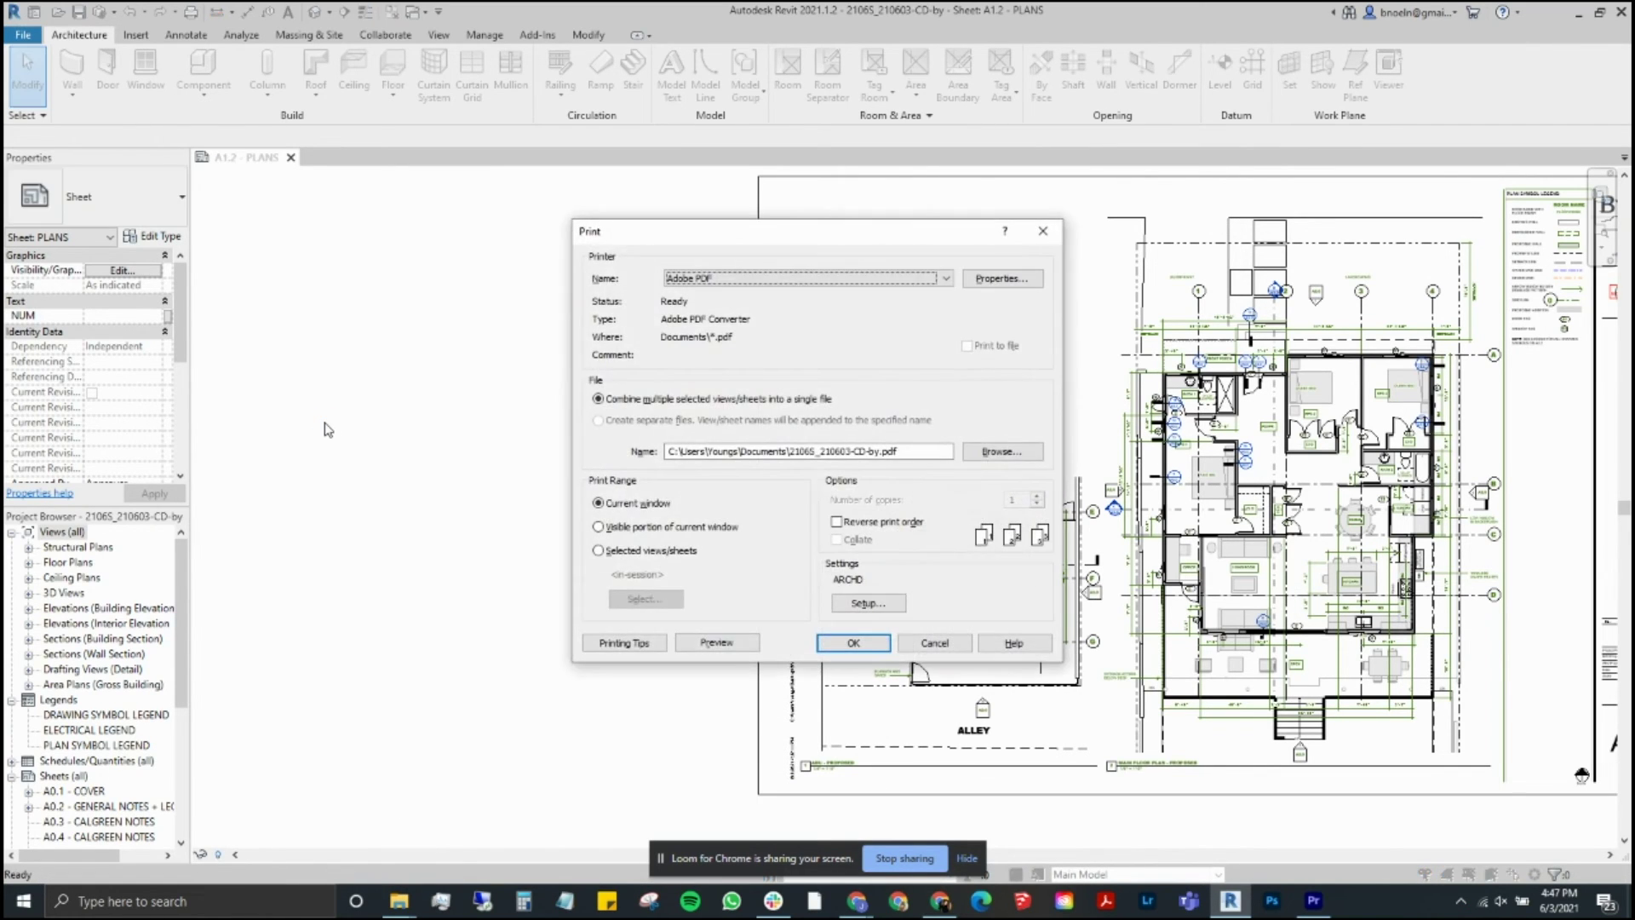
{"action": "left_click", "coordinate": [1003, 278]}
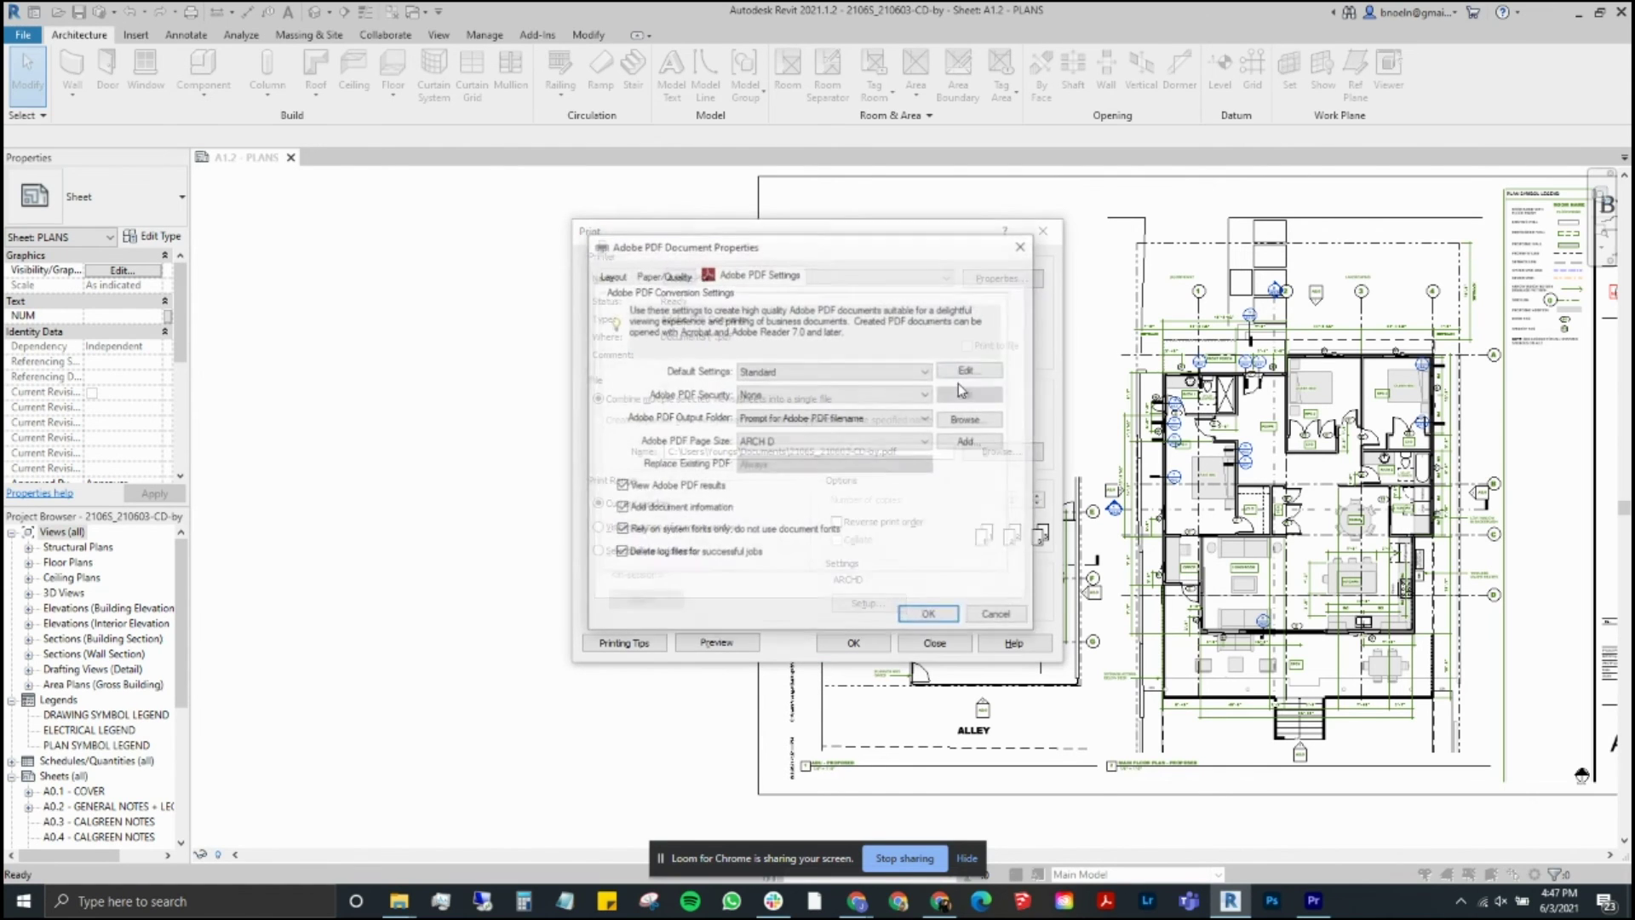
{"action": "left_click", "coordinate": [999, 616]}
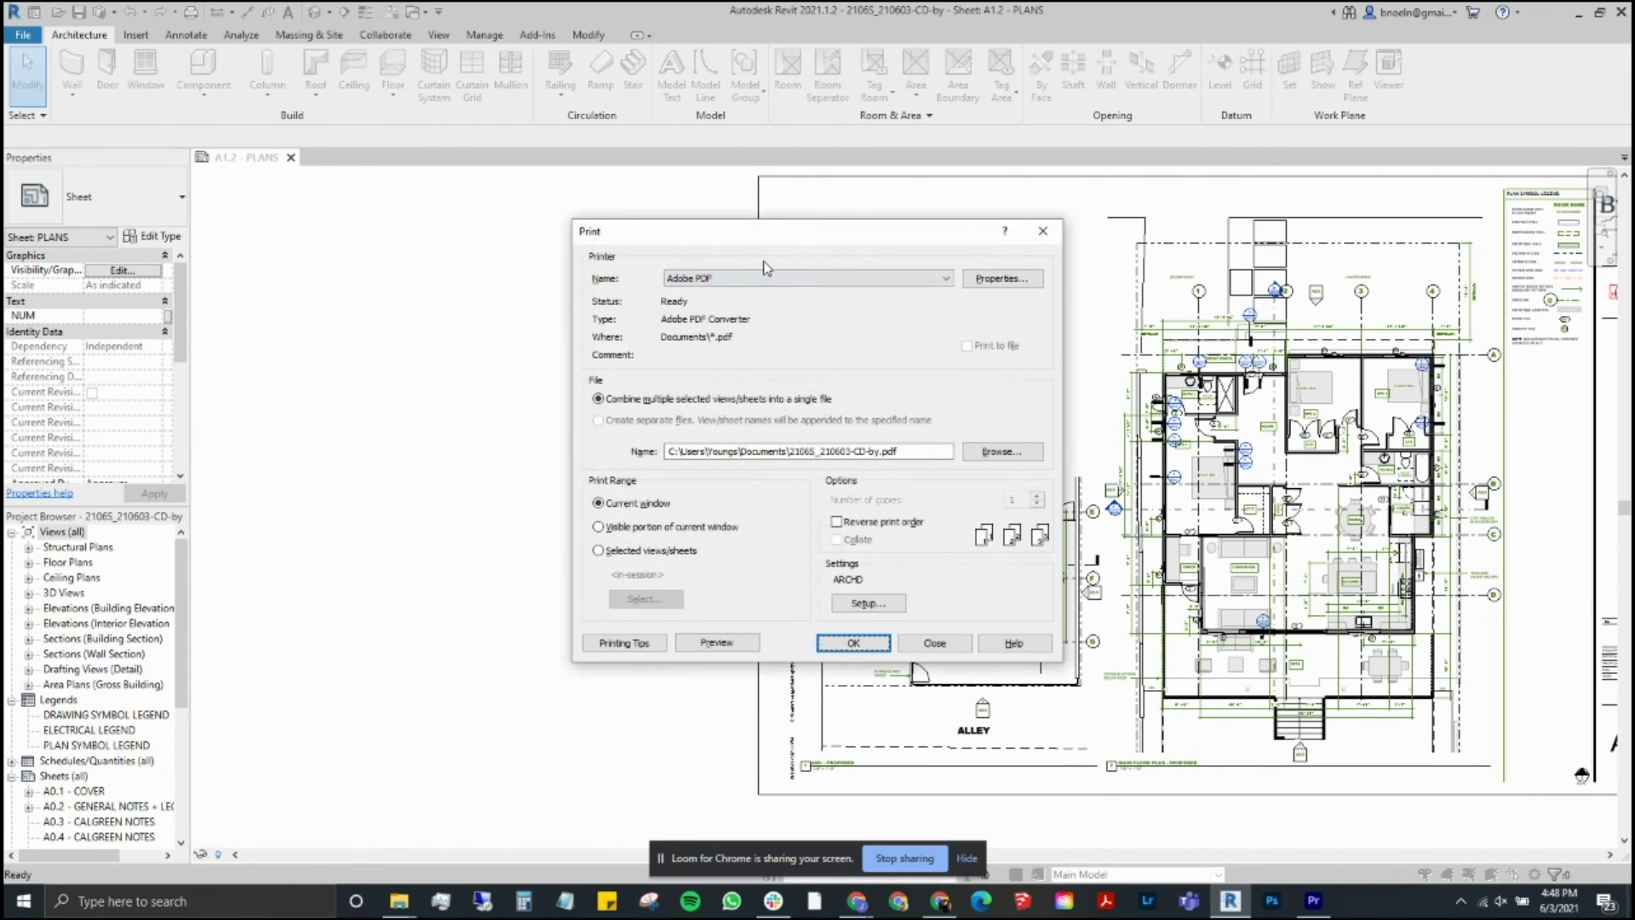
{"action": "left_click", "coordinate": [853, 643]}
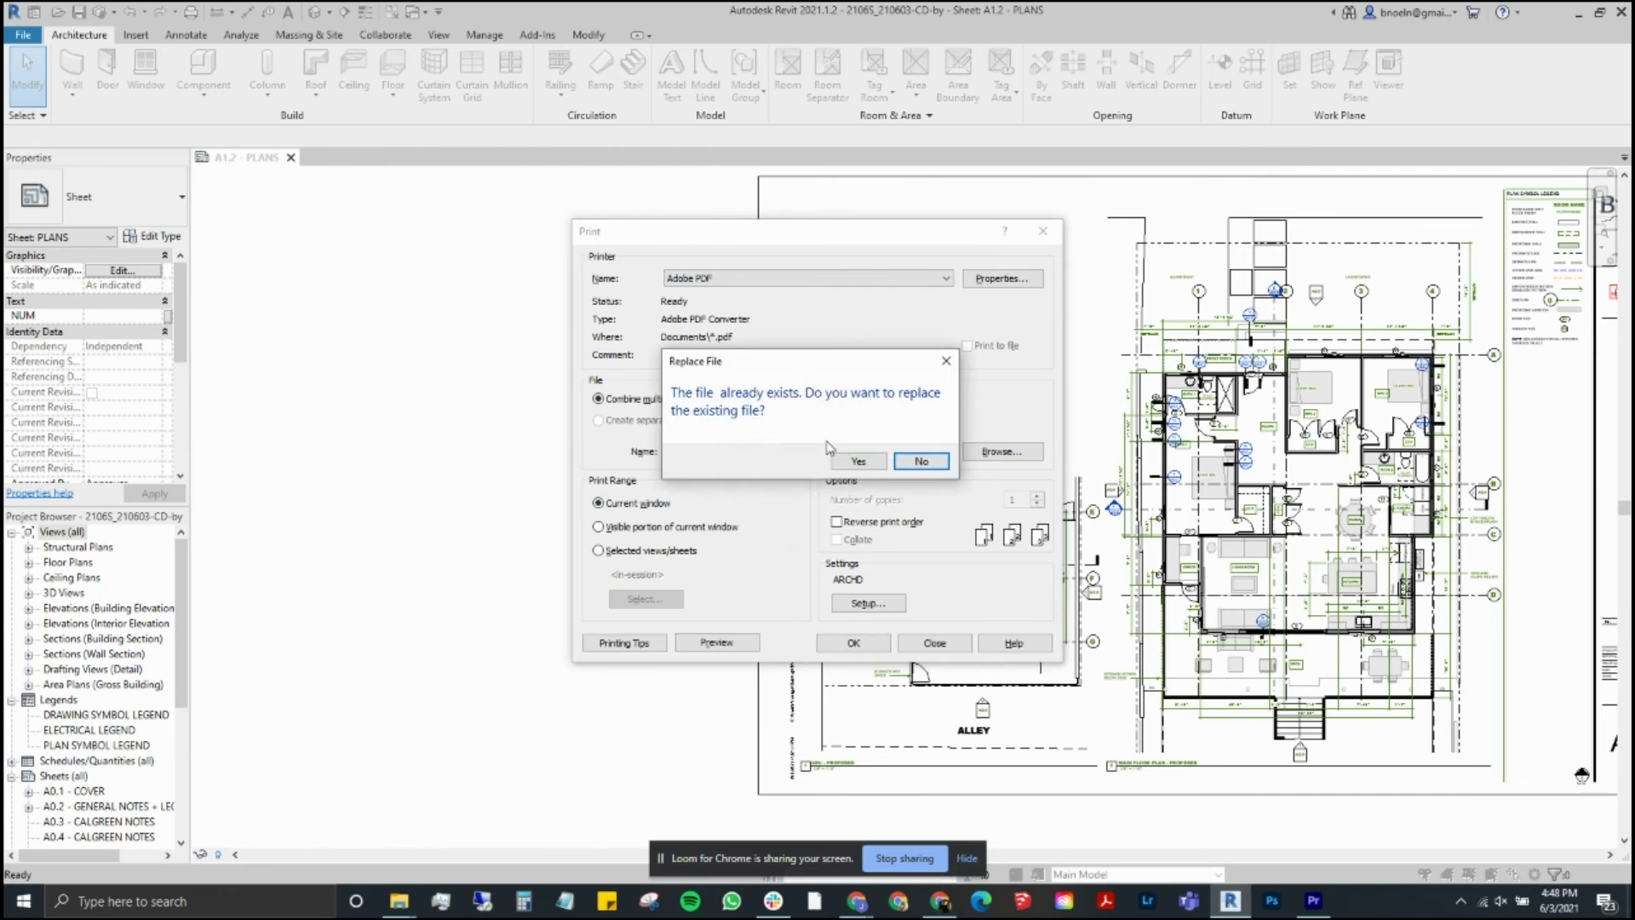
{"action": "left_click", "coordinate": [858, 460]}
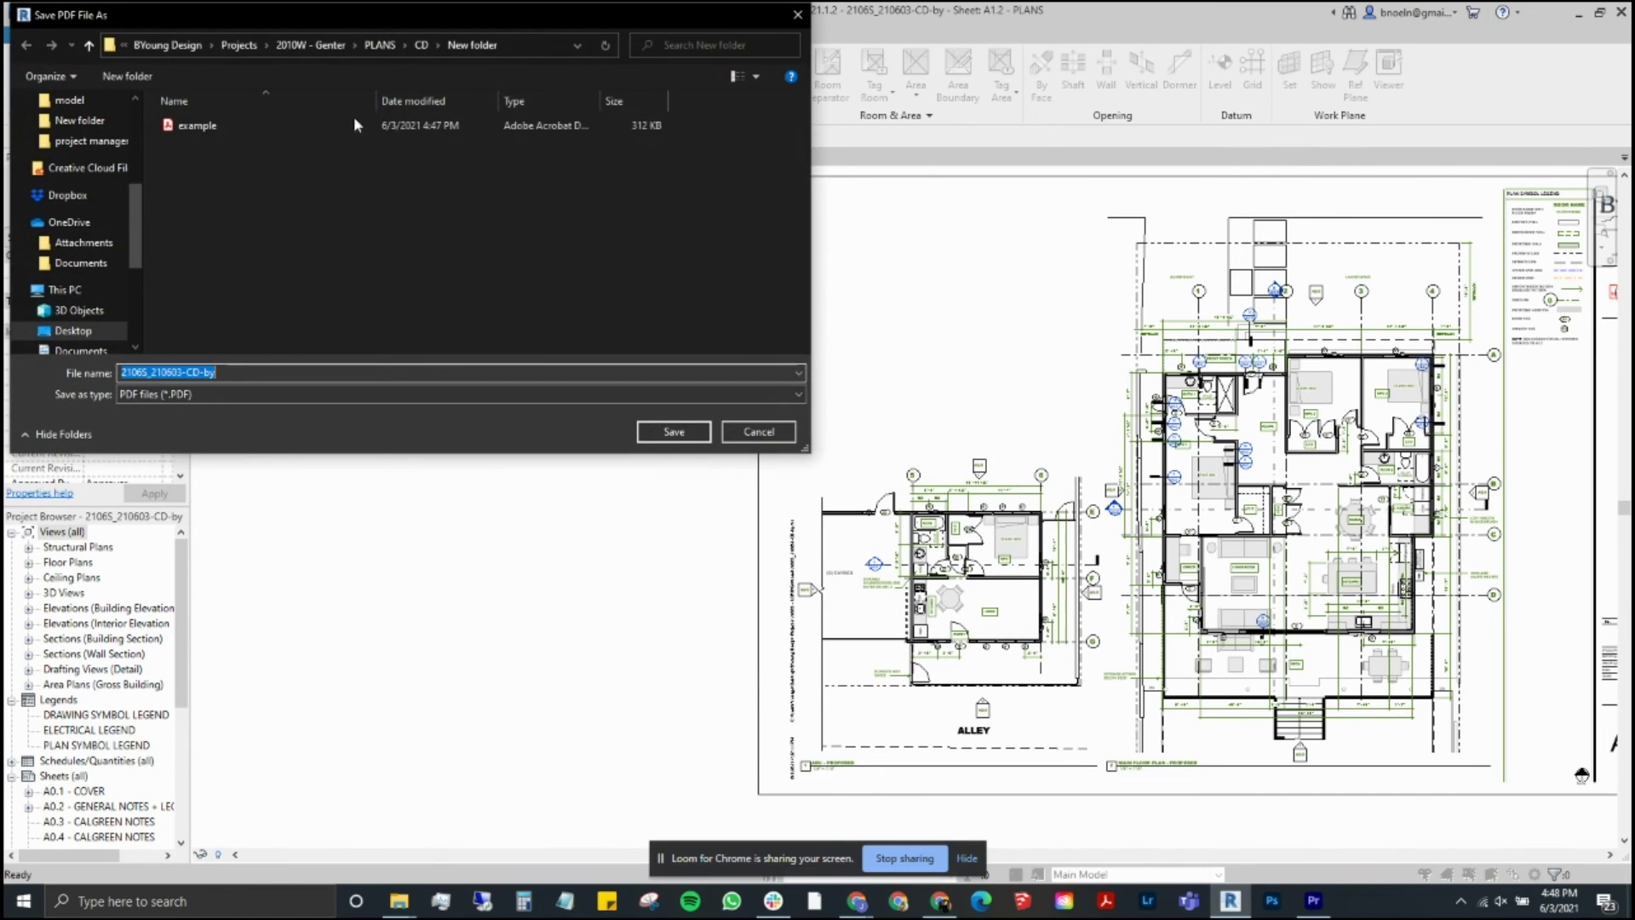
{"action": "left_click", "coordinate": [355, 125]}
{"action": "left_click", "coordinate": [674, 433]}
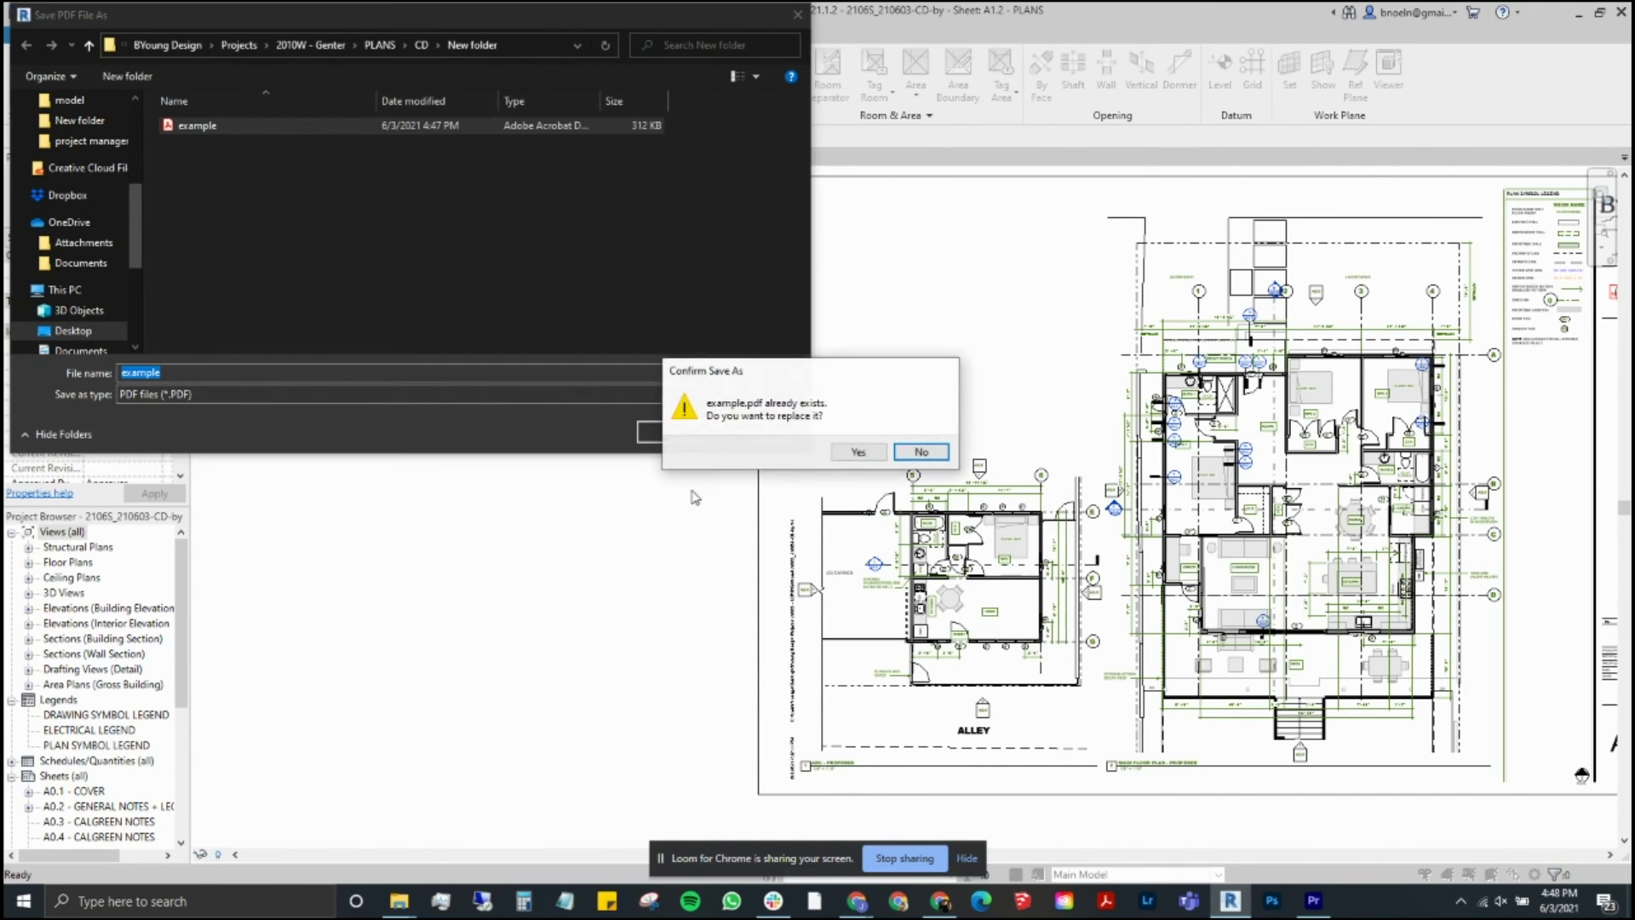
{"action": "left_click", "coordinate": [868, 451]}
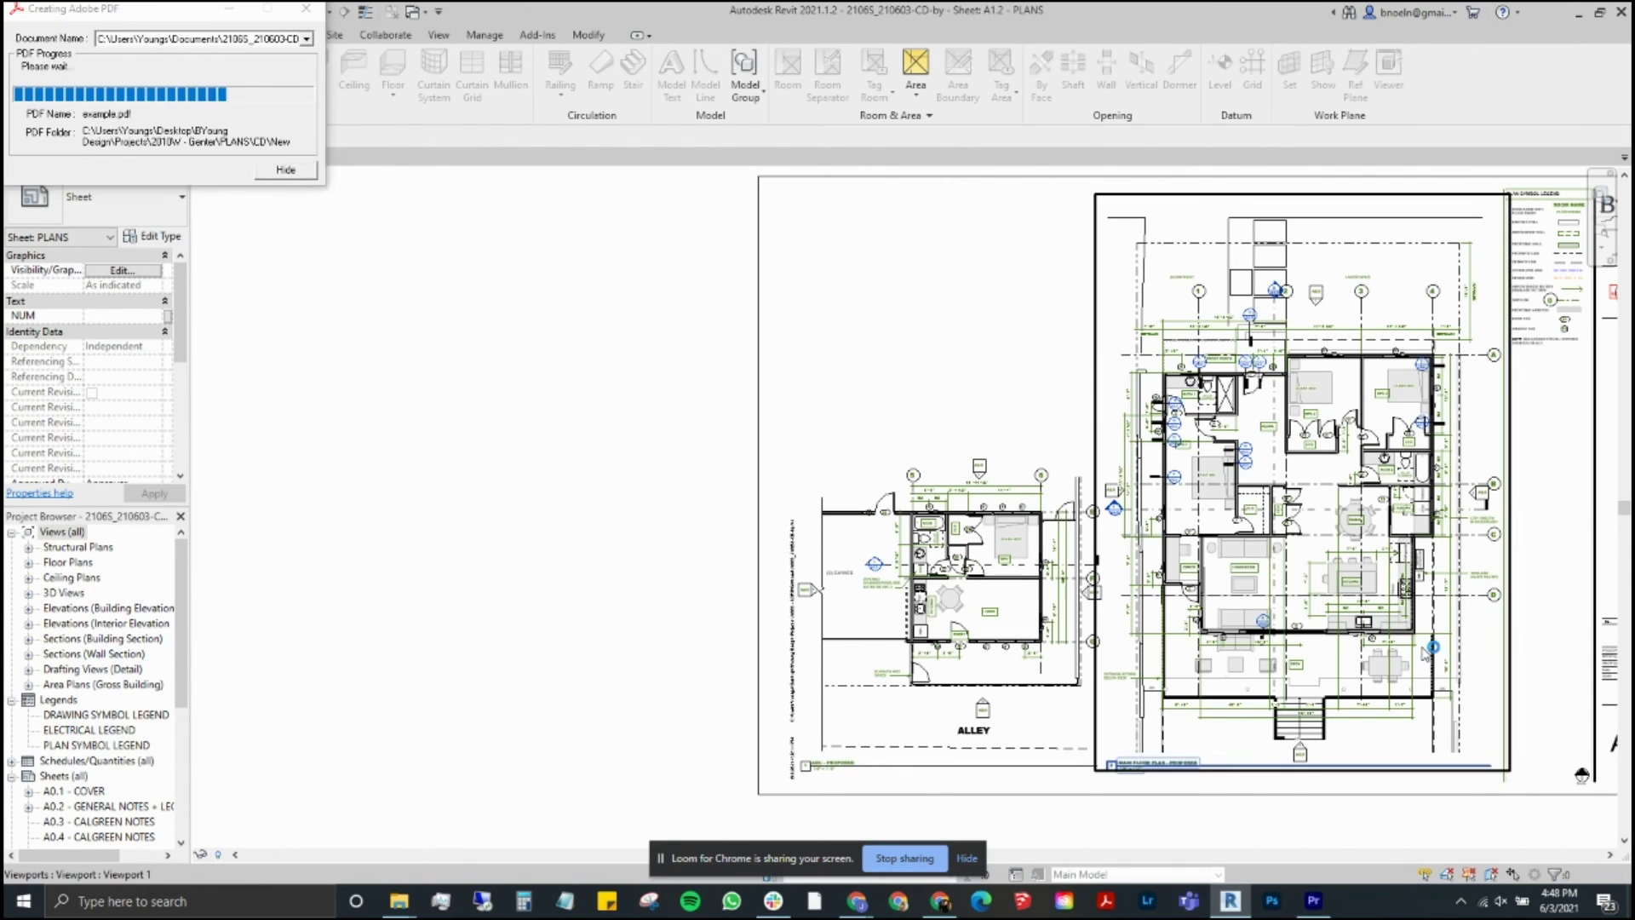
{"action": "left_click", "coordinate": [1108, 892]}
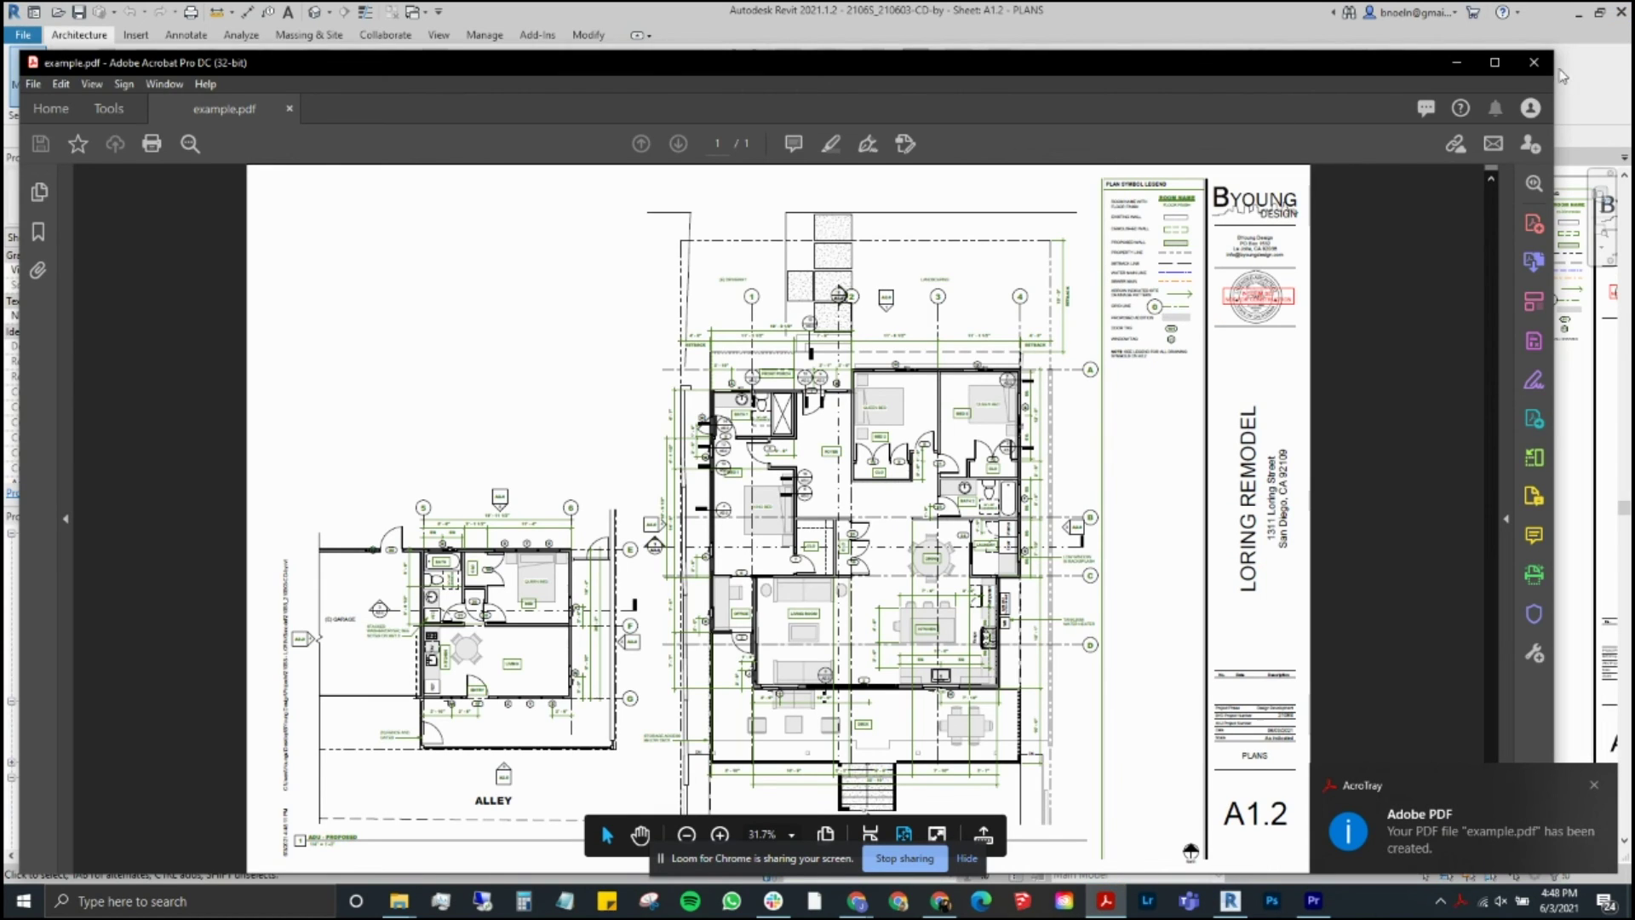
{"action": "left_click", "coordinate": [1534, 62]}
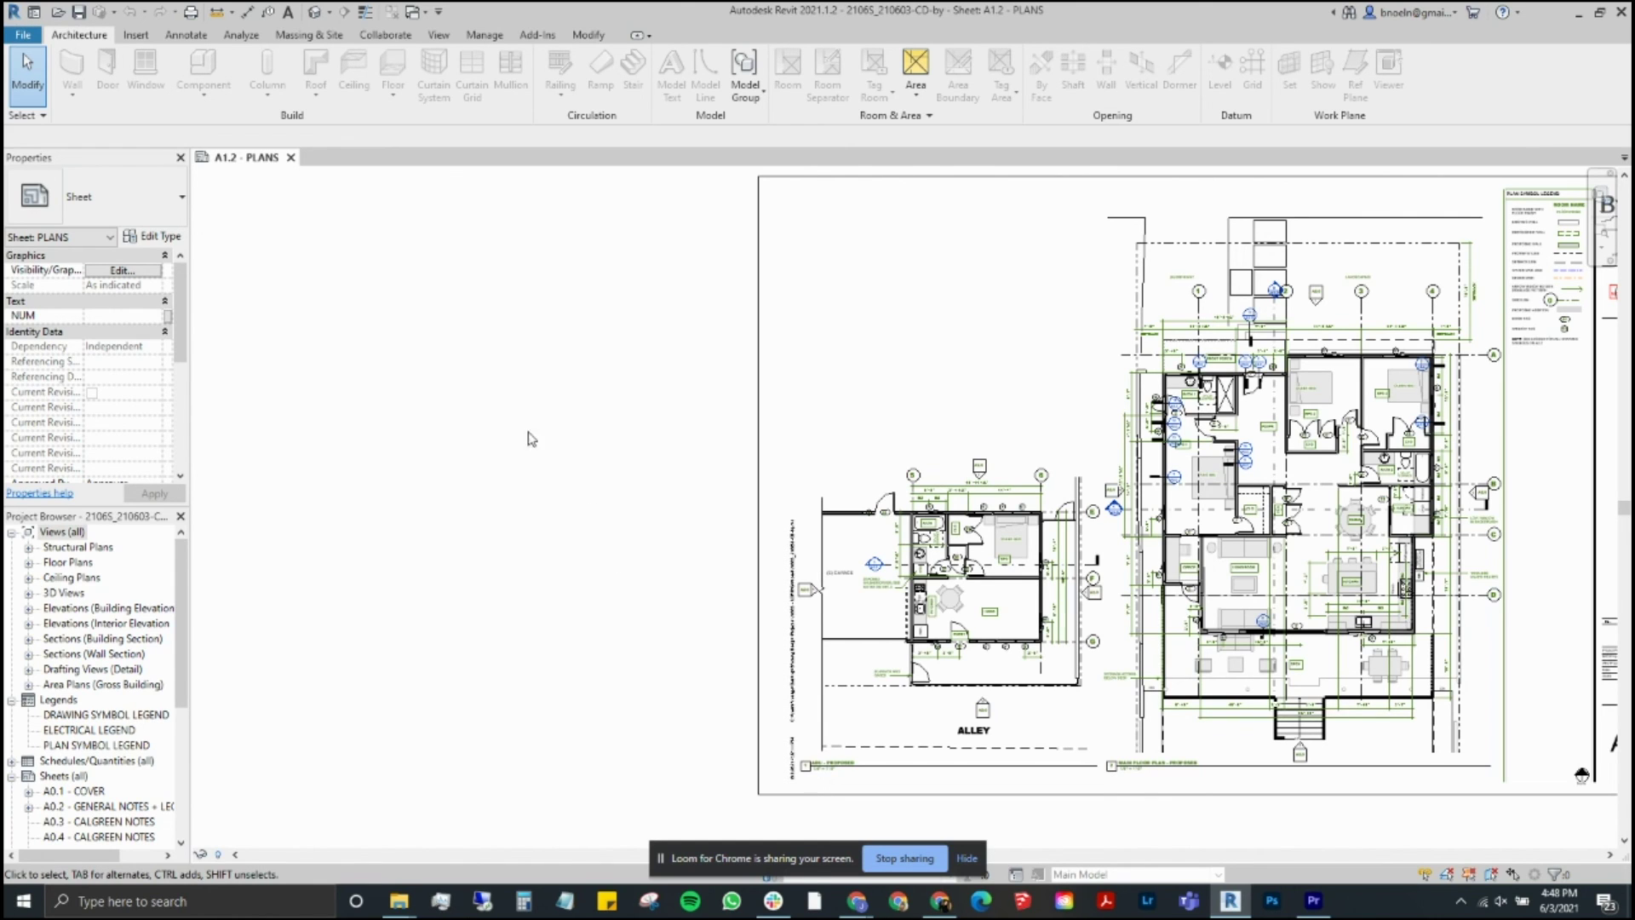
Open the File menu to its Print options, then close it without choosing anything
{"action": "left_click", "coordinate": [23, 35]}
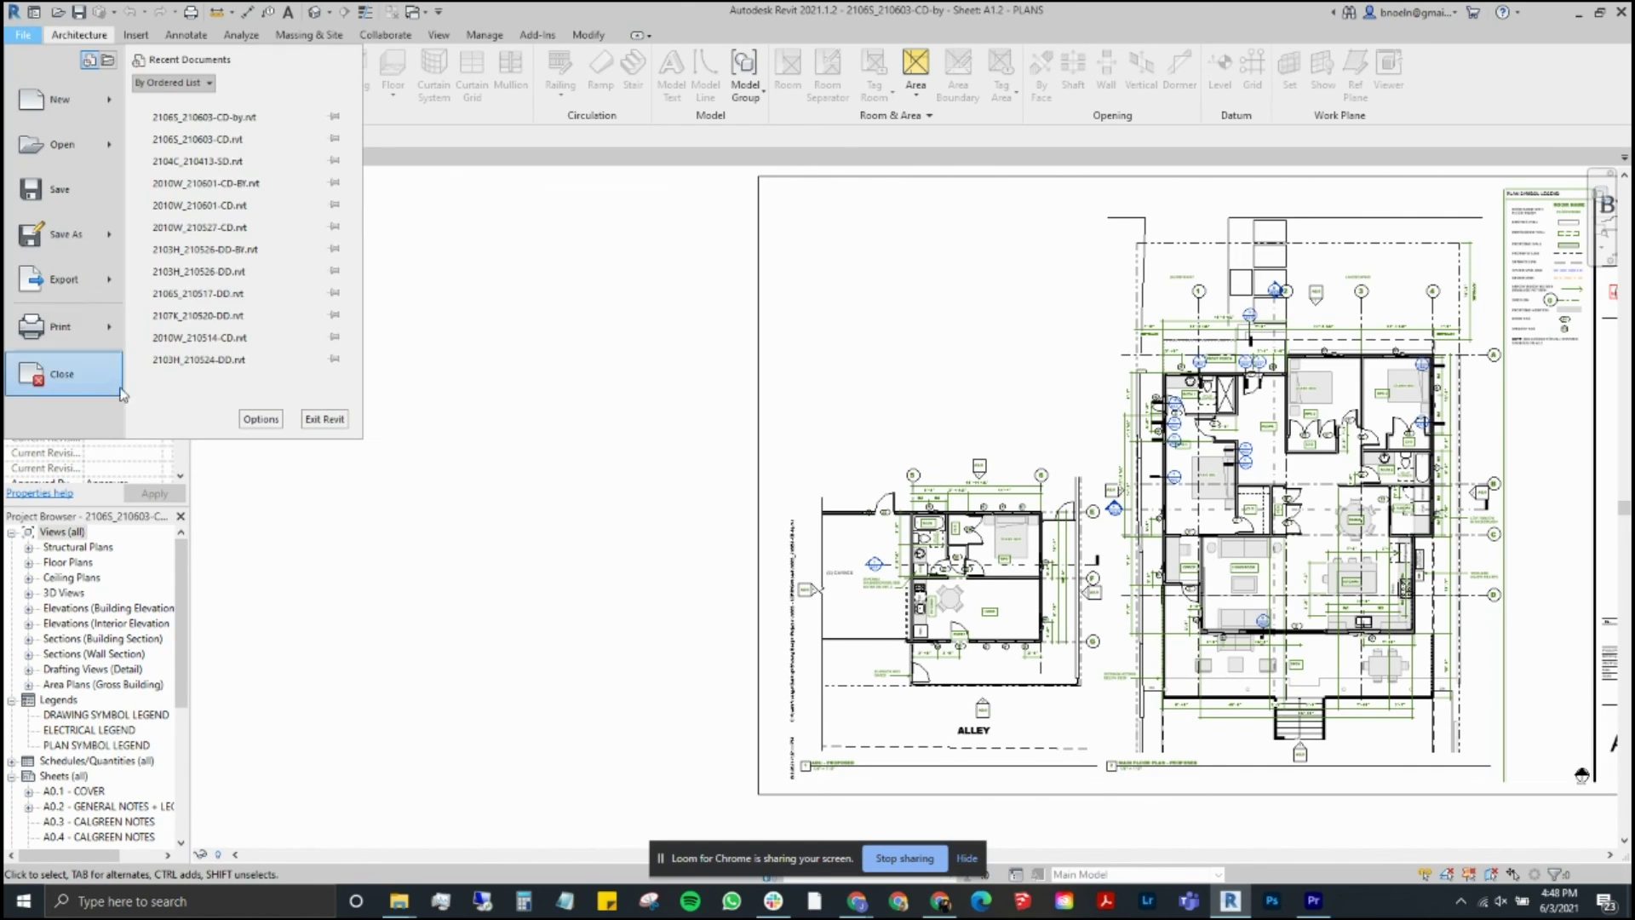
{"action": "mouse_move", "coordinate": [74, 321]}
{"action": "left_click", "coordinate": [461, 401]}
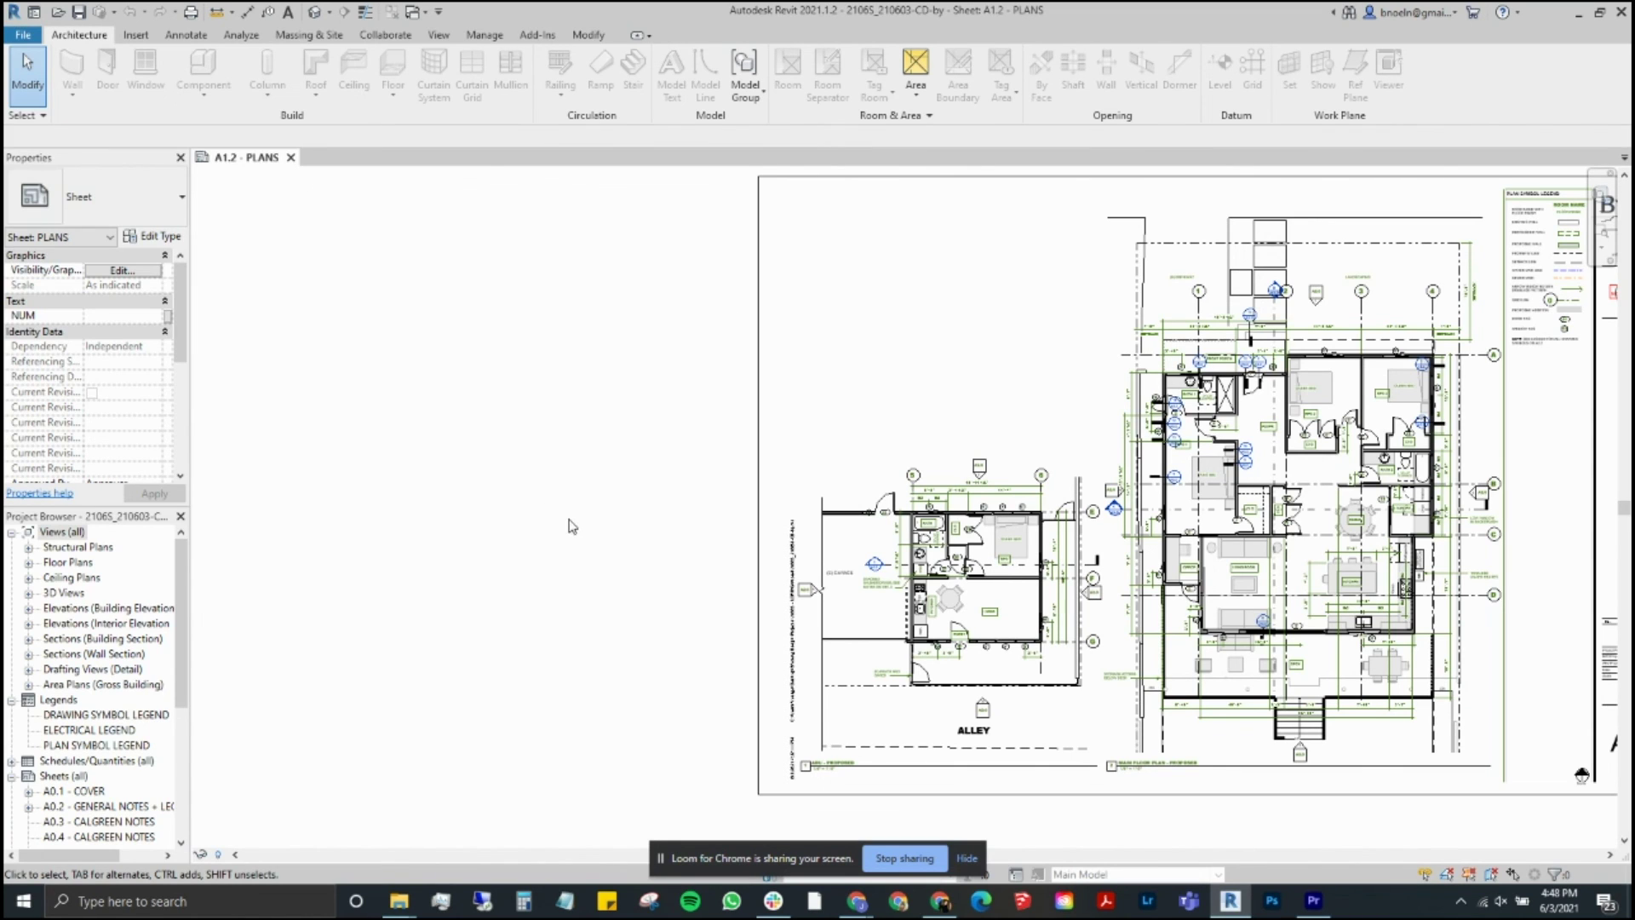